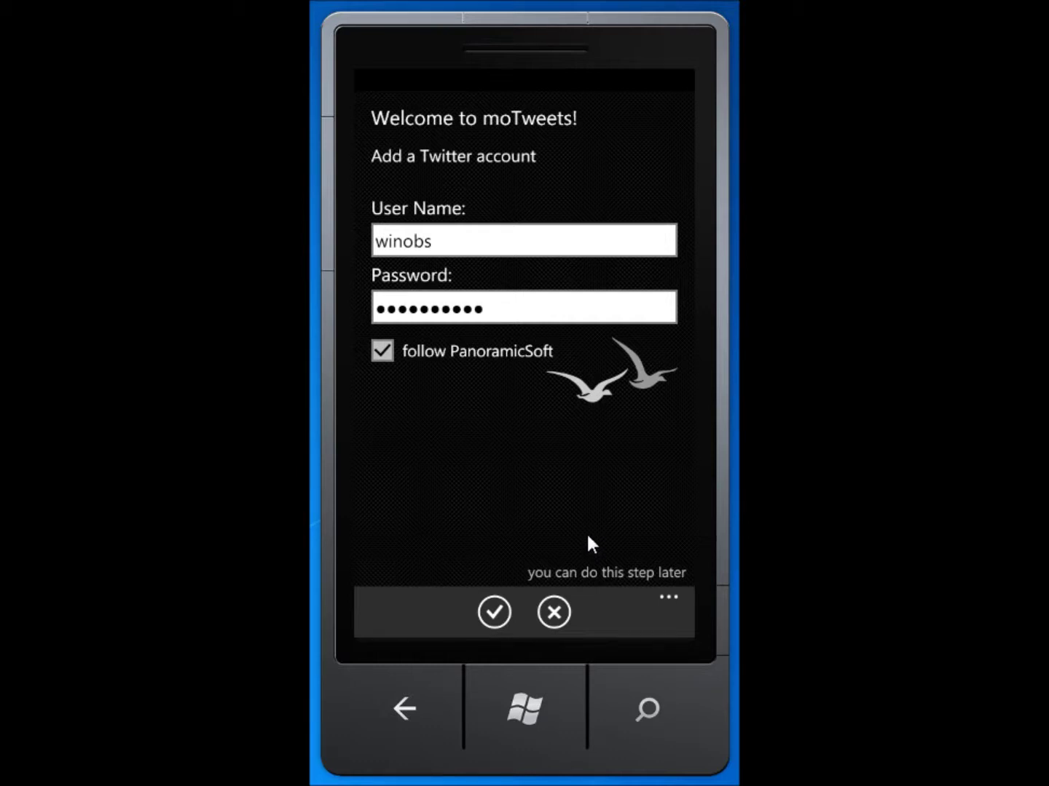
click(494, 613)
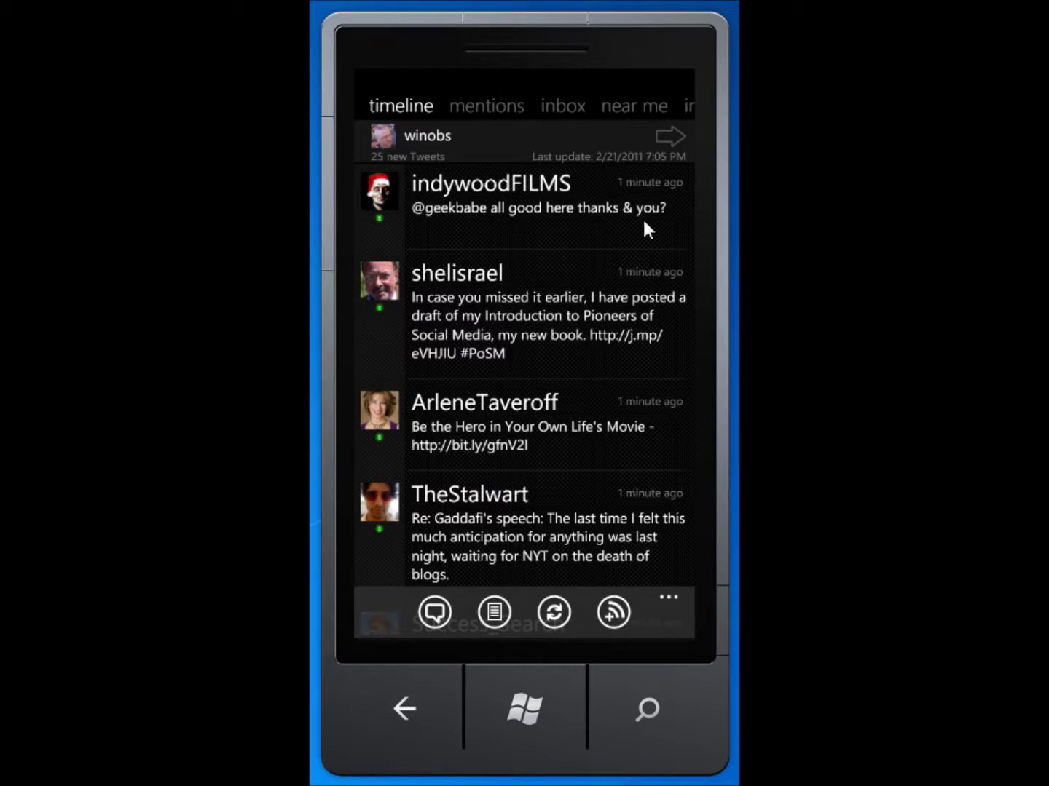
Move from the timeline through the mentions stream to the inbox of direct messages.
drag(624, 216, 434, 211)
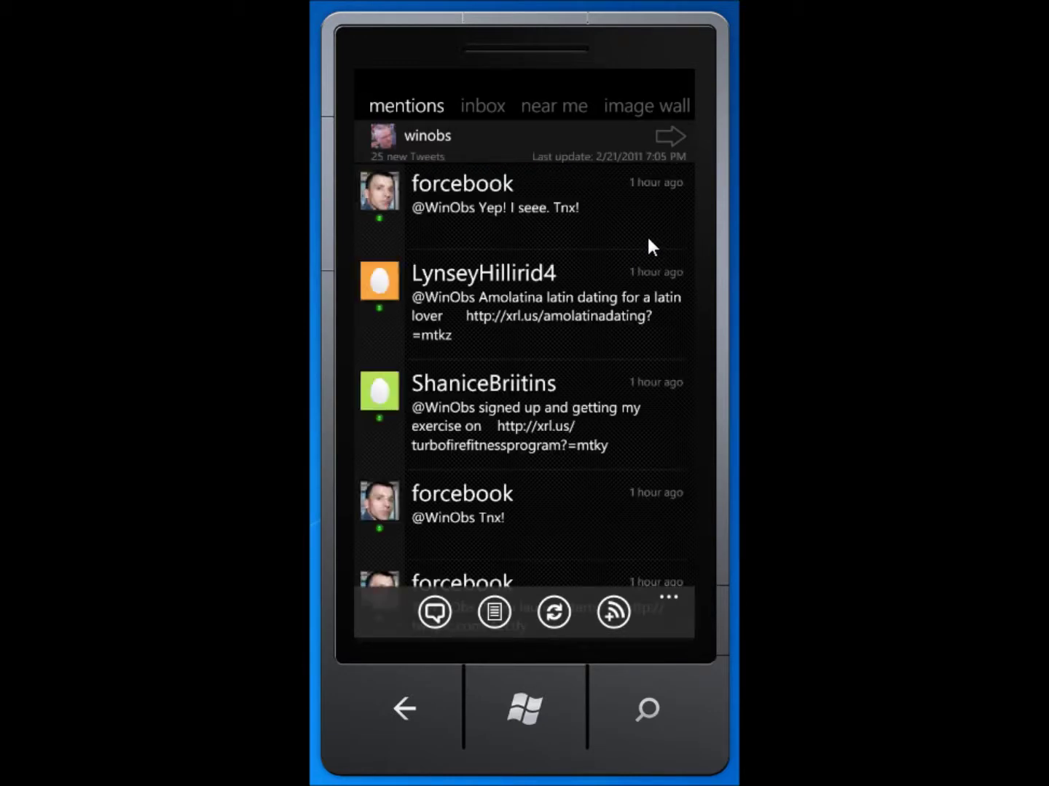
drag(646, 235, 419, 220)
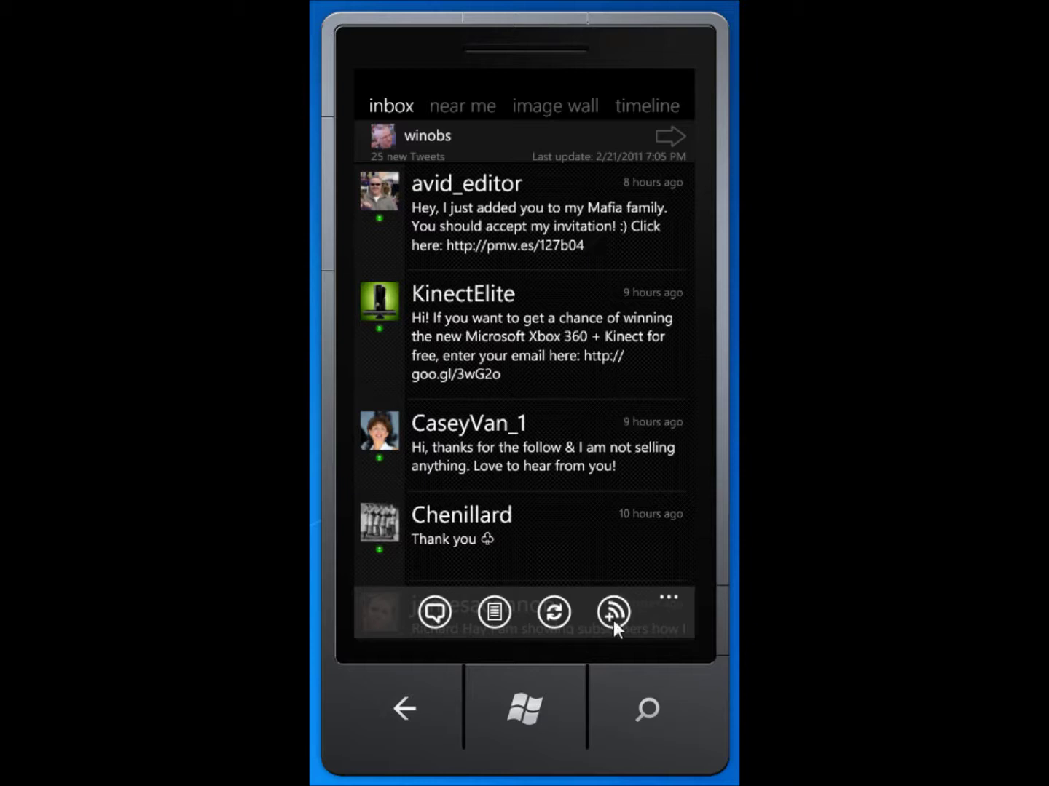
Use the app-bar stream list to stay on inbox, then jump to mentions.
click(502, 624)
click(494, 613)
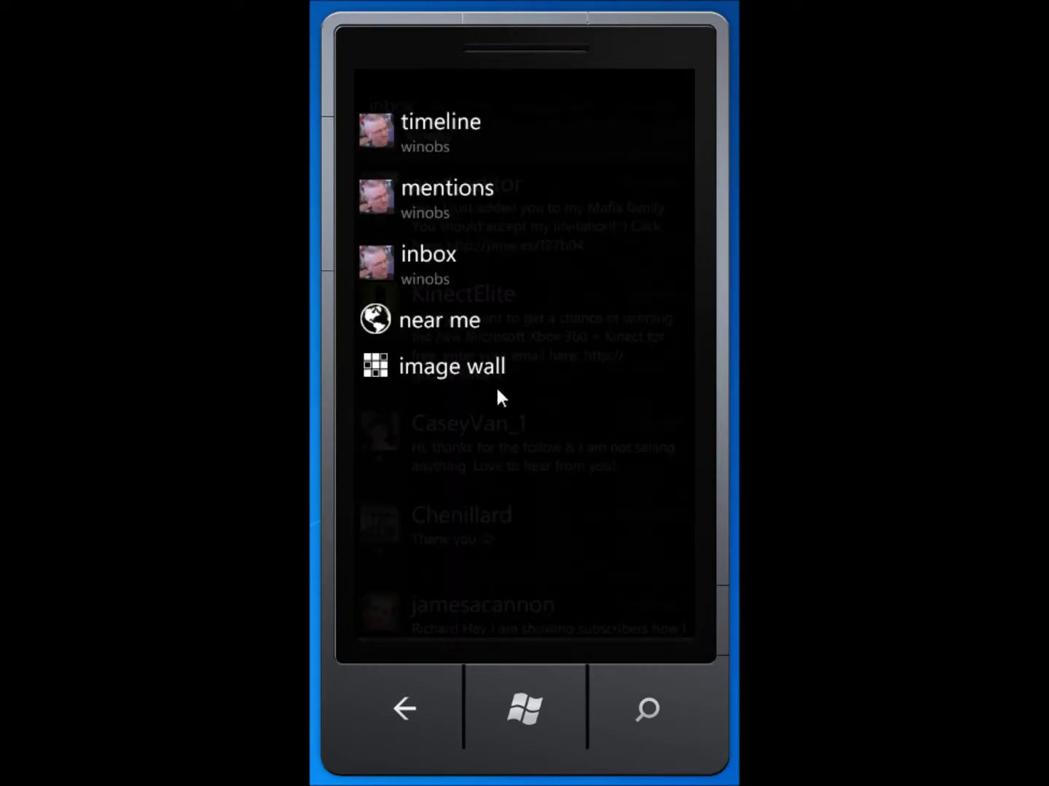
click(394, 717)
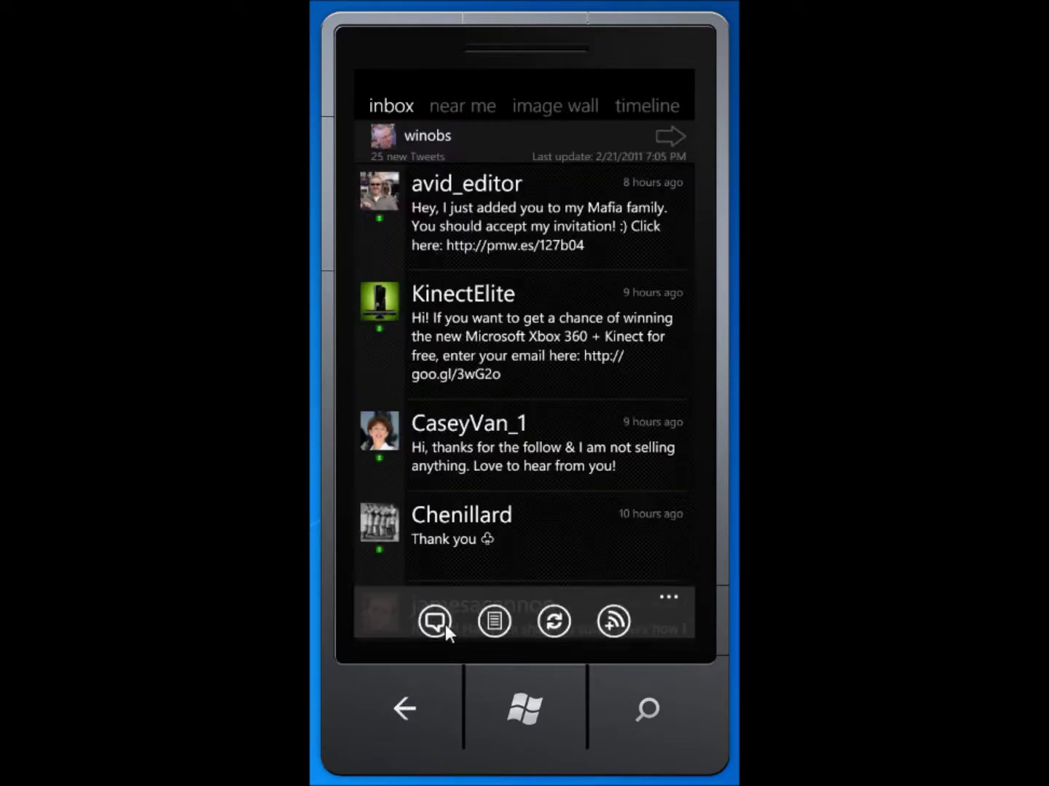
click(492, 611)
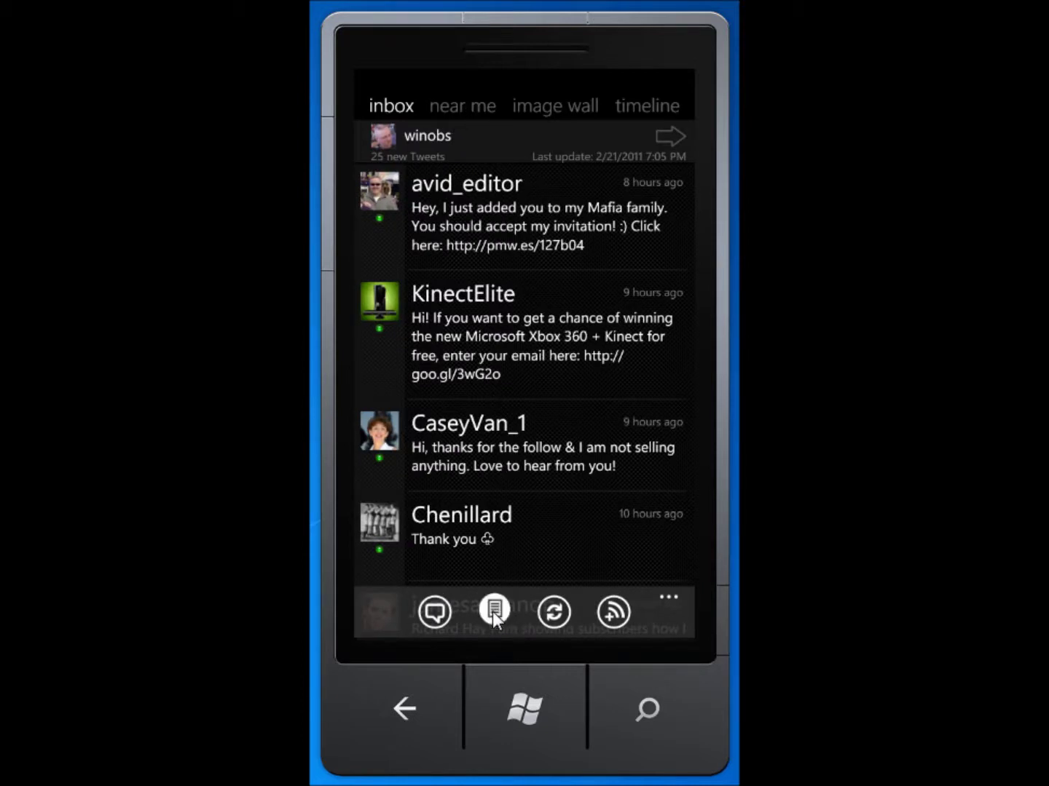
click(428, 263)
click(489, 620)
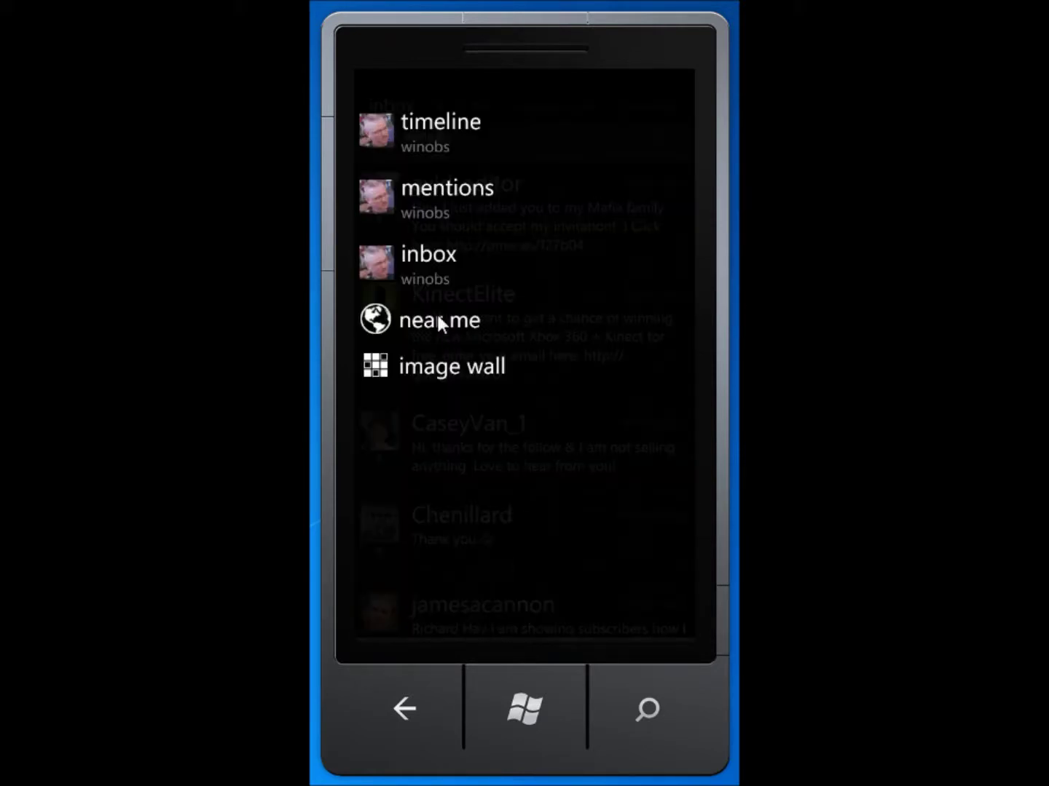
click(433, 187)
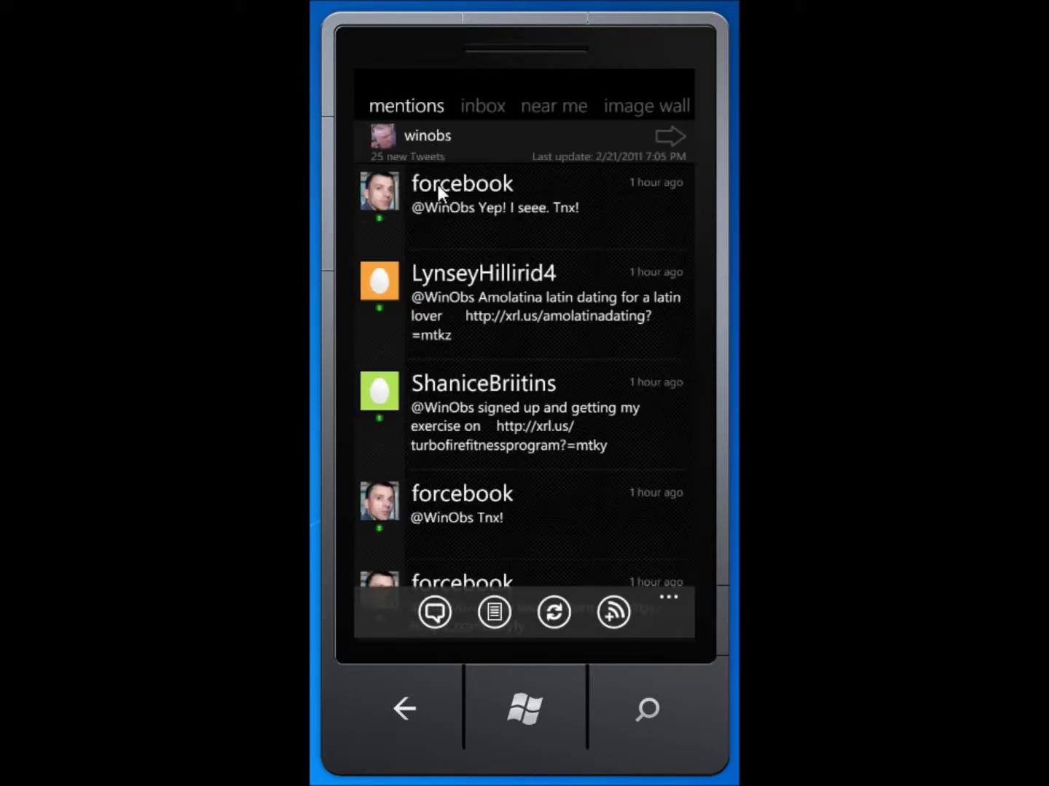
Move to inbox, view the image wall, return to mentions, and open stream management.
drag(562, 244, 340, 241)
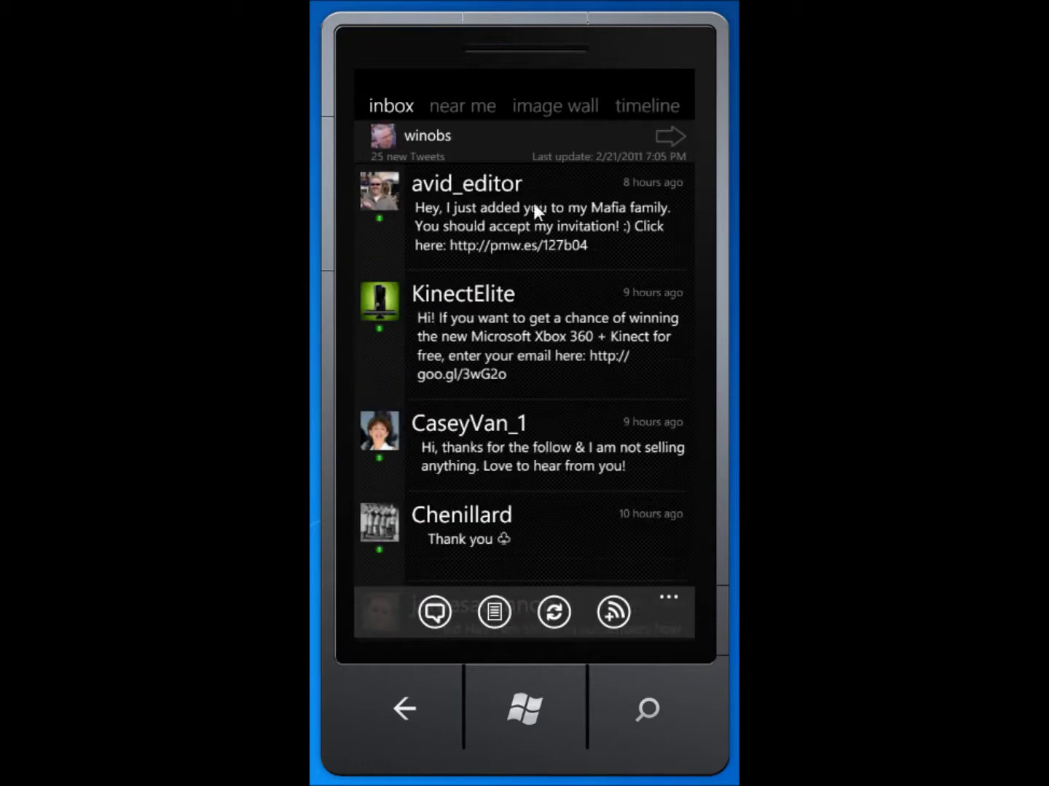
click(552, 108)
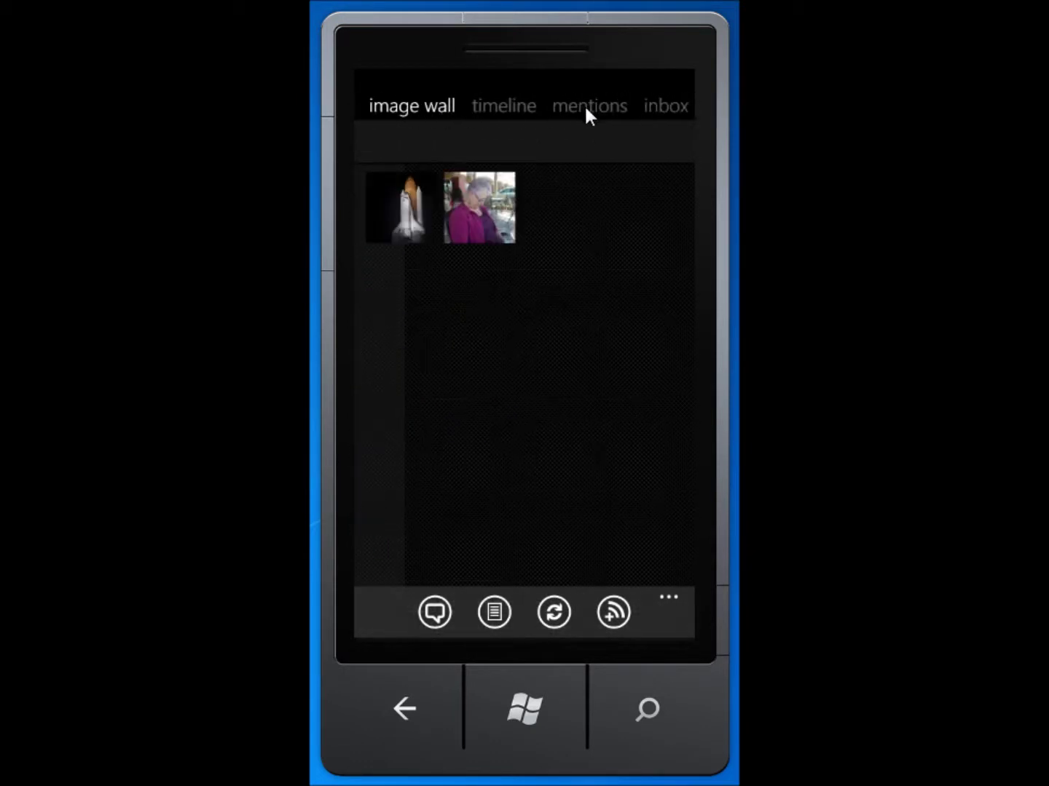
click(584, 105)
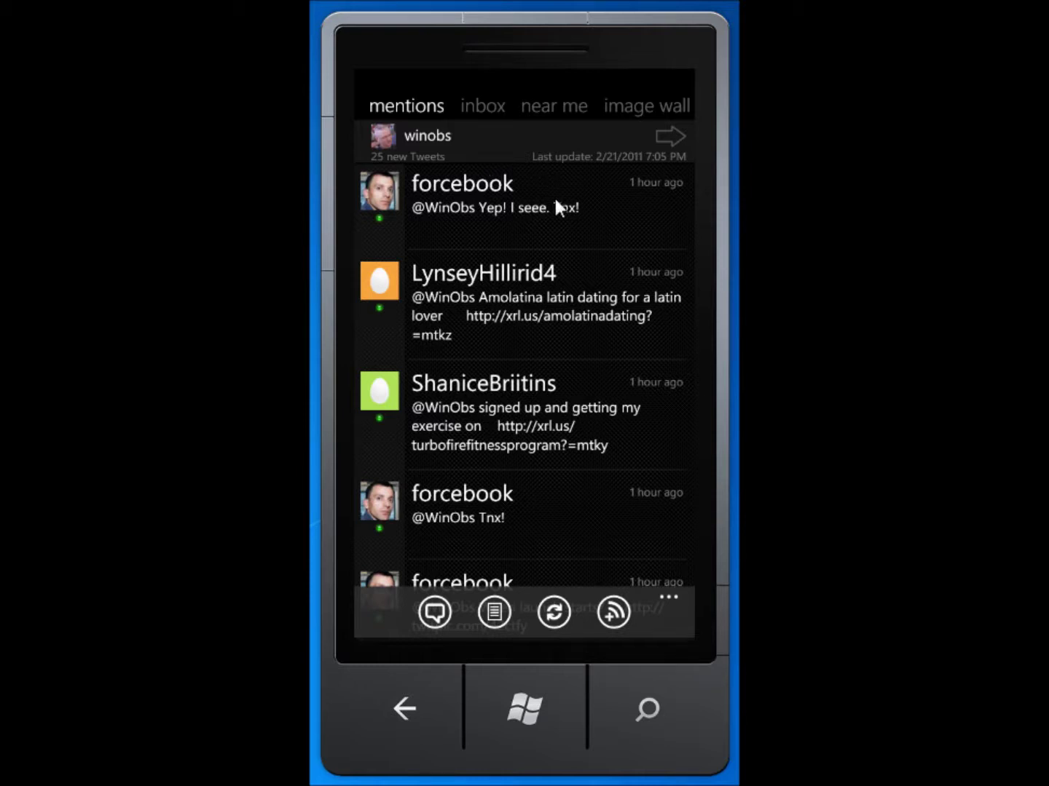
click(614, 613)
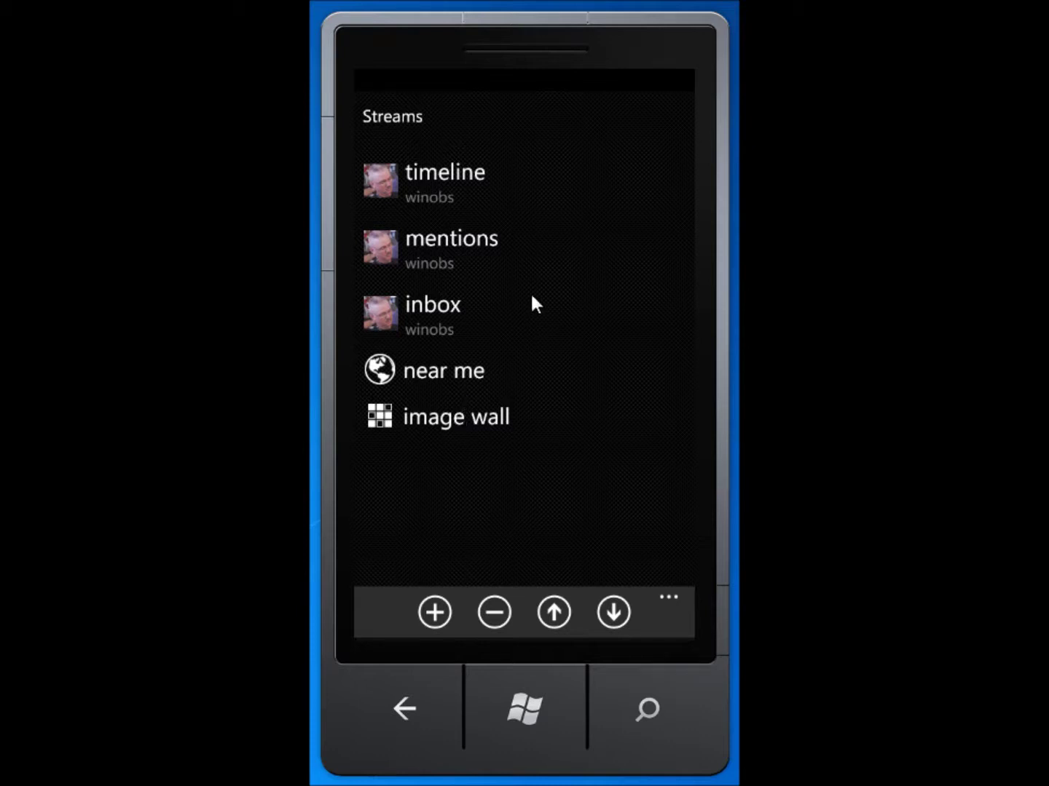
Delete the near me and image wall streams, then select the timeline stream.
click(454, 370)
click(494, 612)
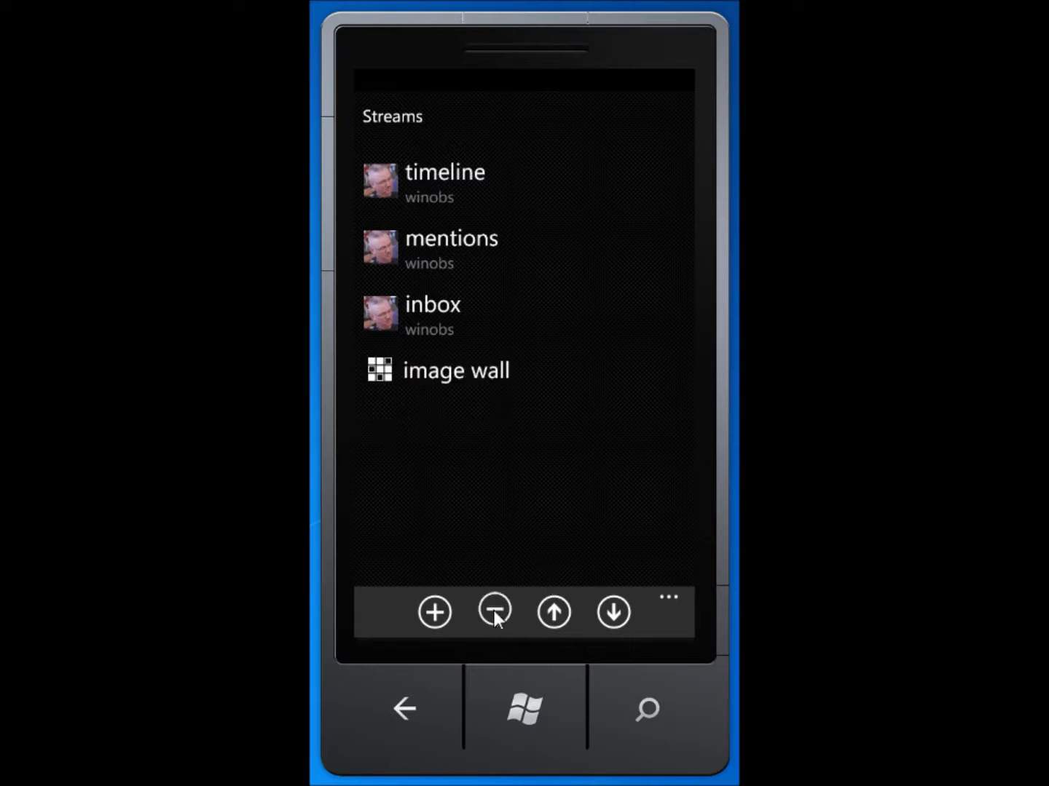
click(450, 378)
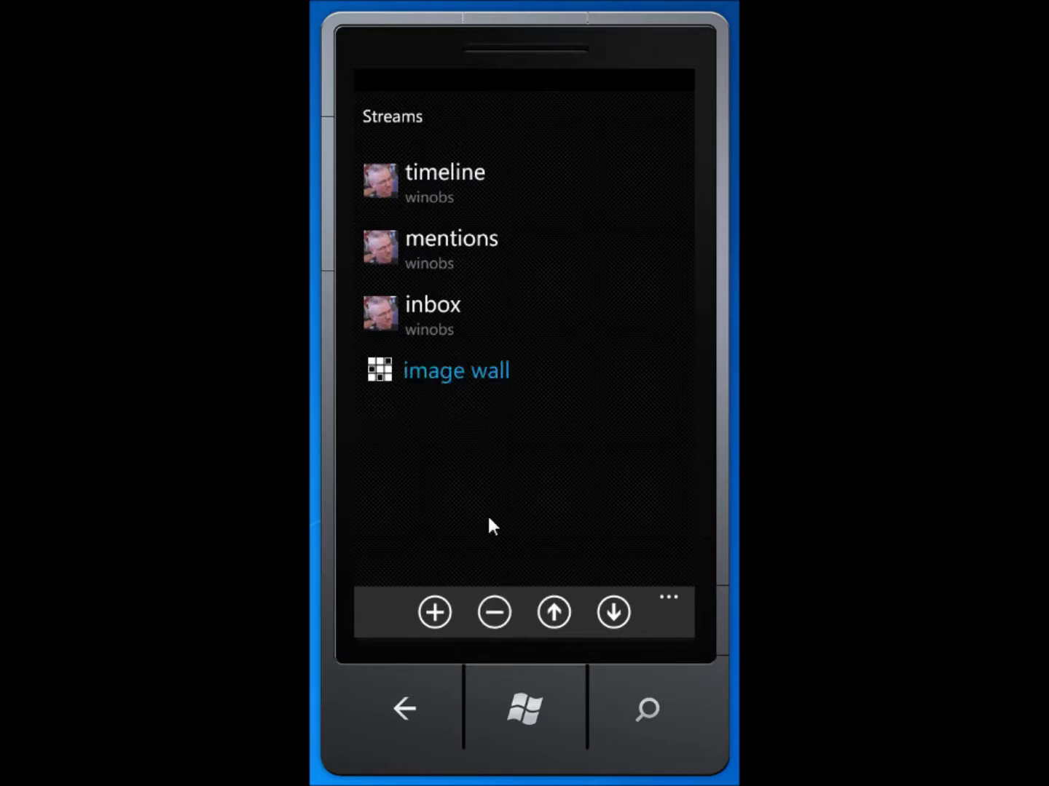
click(494, 613)
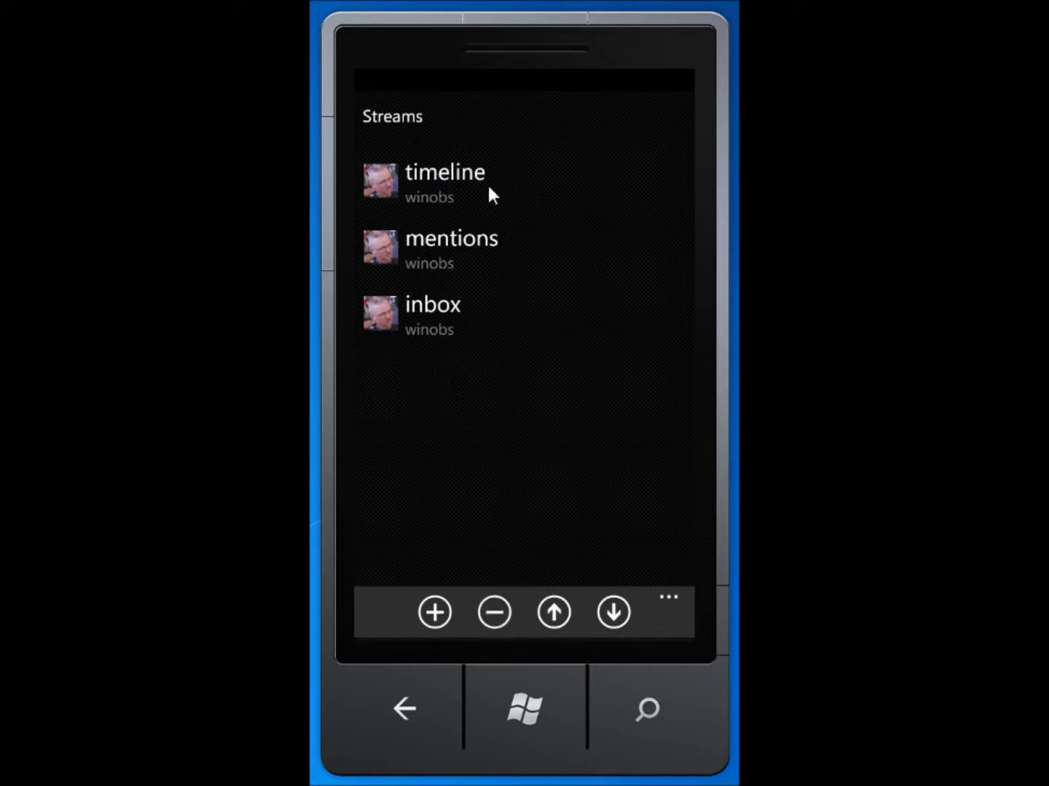
click(452, 181)
Add a 'my tweets retweeted' stream from the signed-in account's extra stream choices.
click(435, 612)
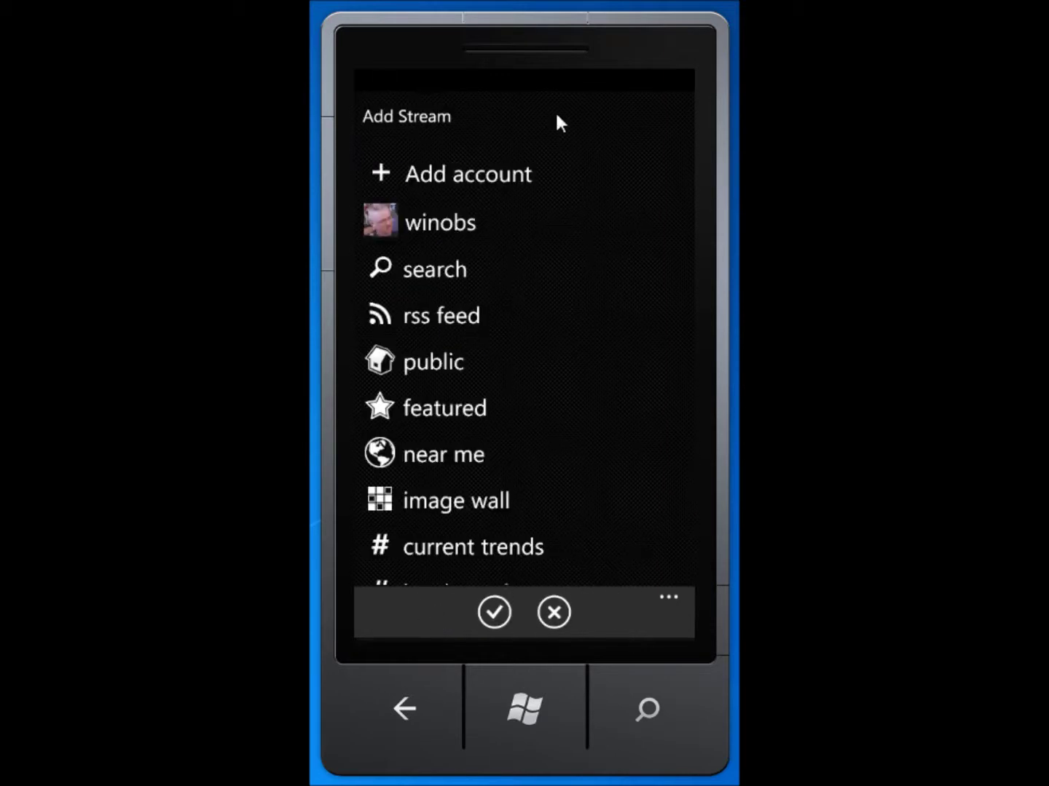
drag(608, 365, 605, 248)
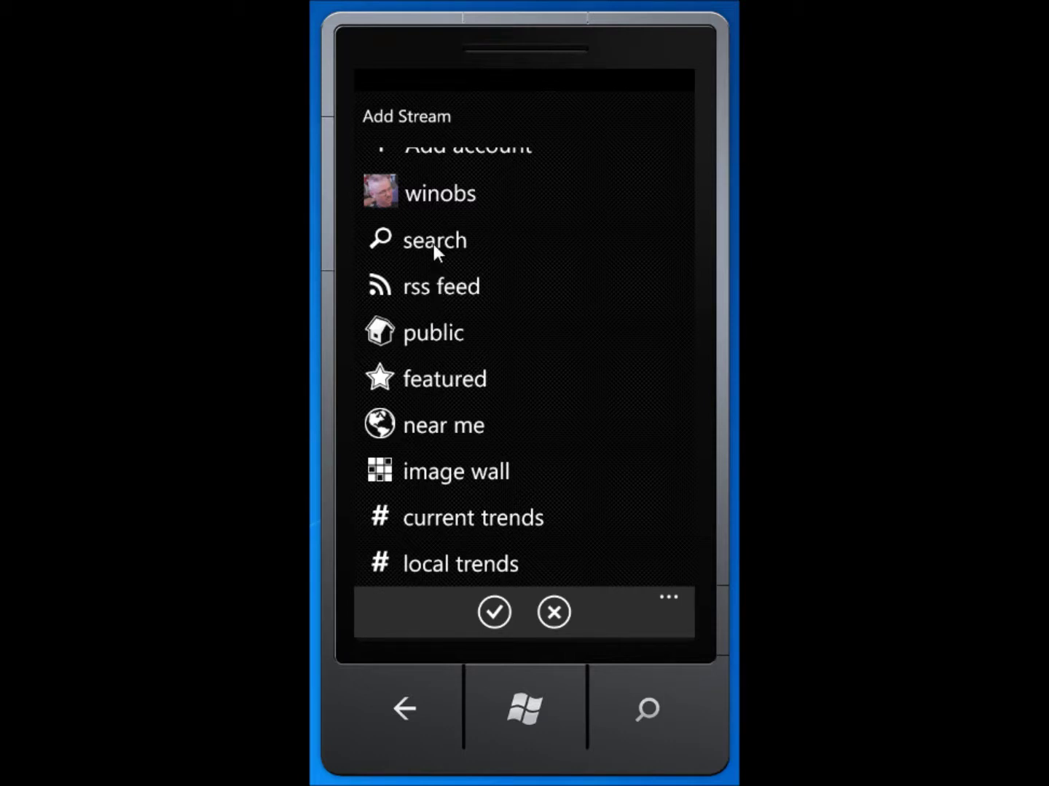
drag(580, 245, 573, 299)
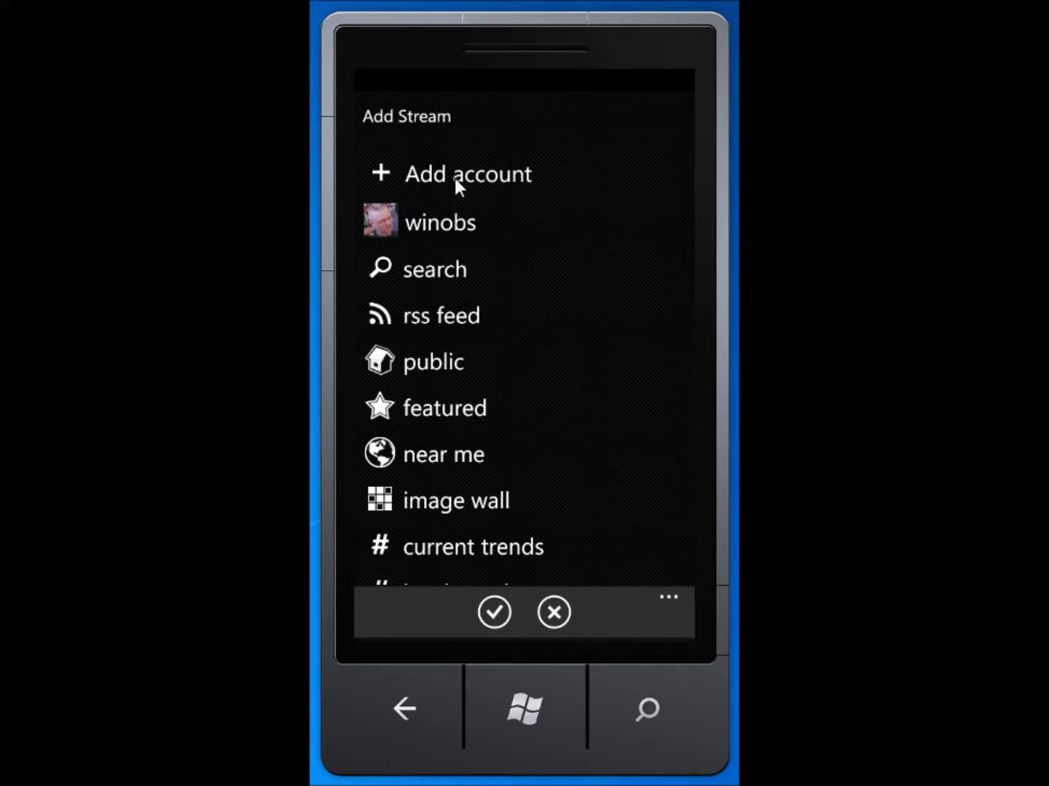
click(437, 224)
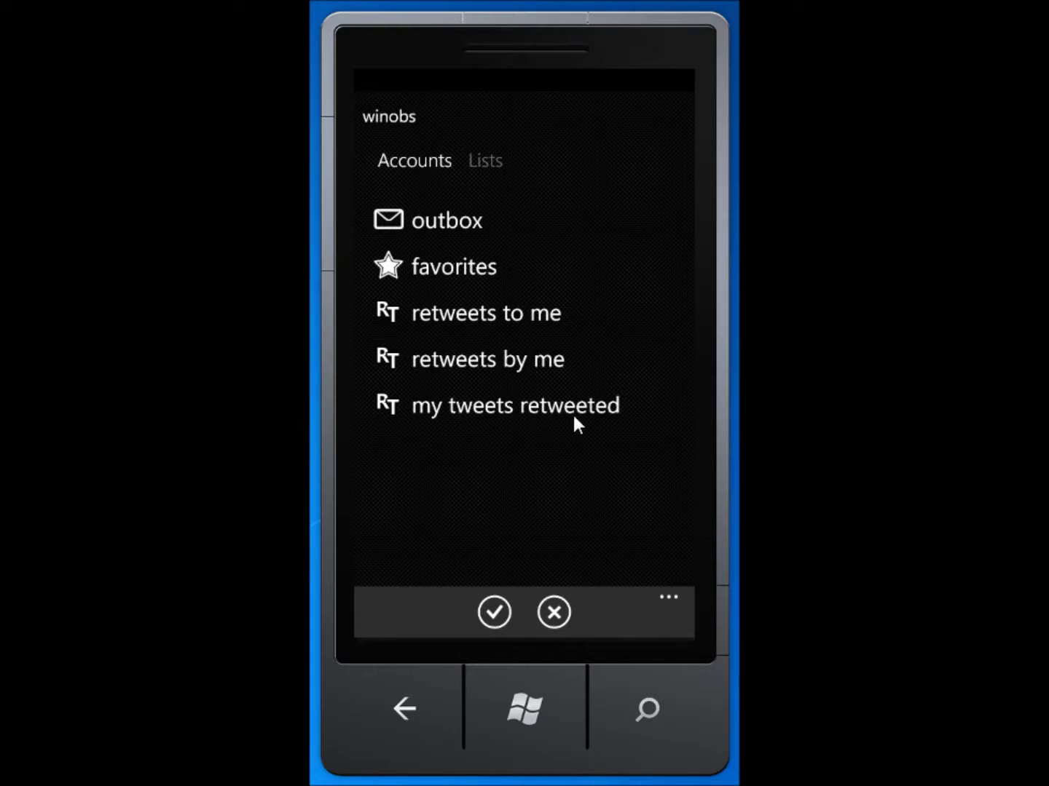
click(515, 409)
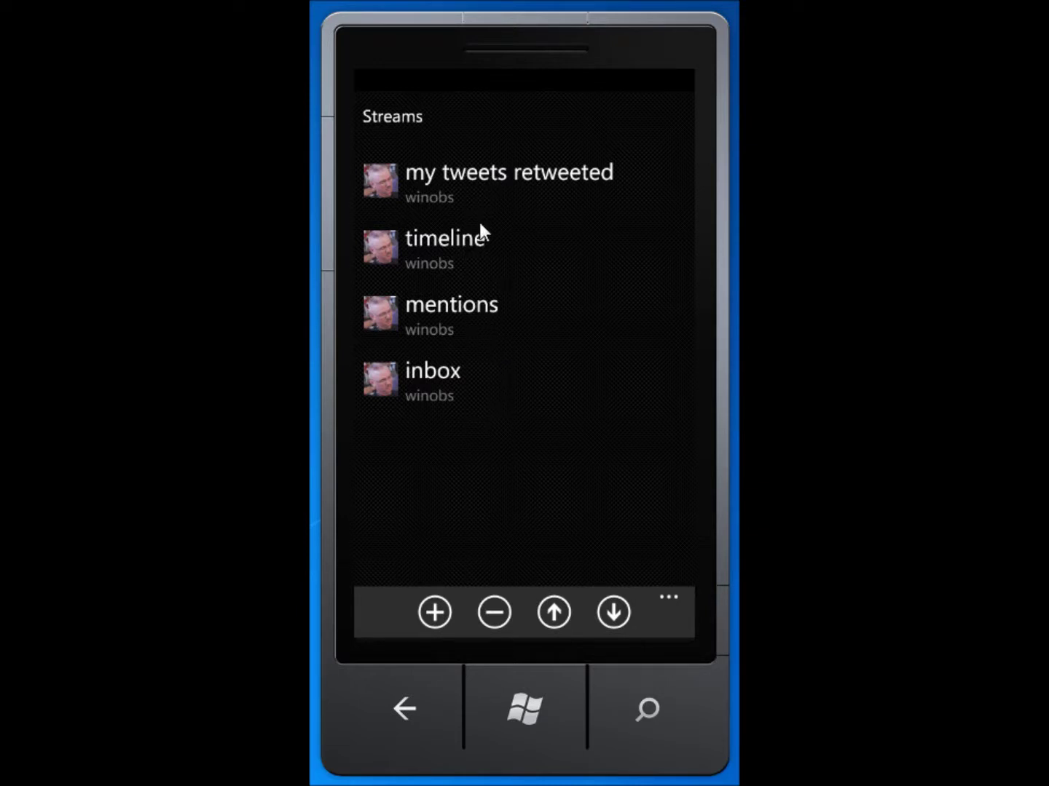
click(471, 176)
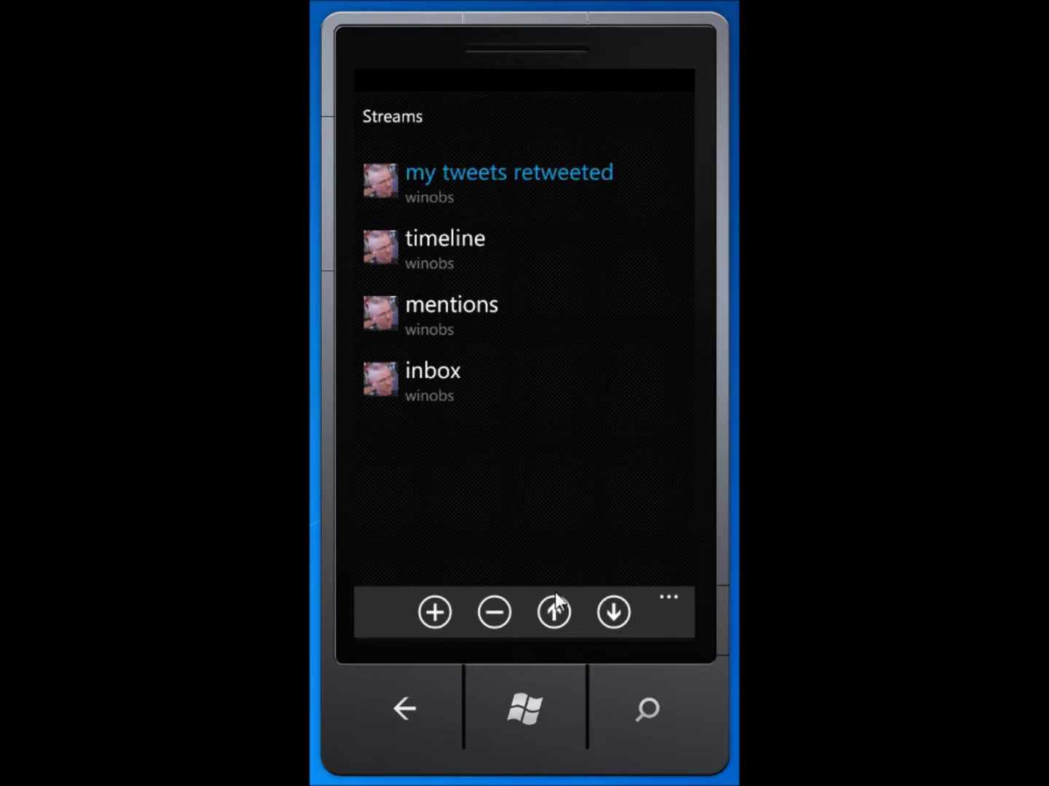
Move my tweets retweeted below timeline and add the WinObsRegulars list as a stream.
click(613, 613)
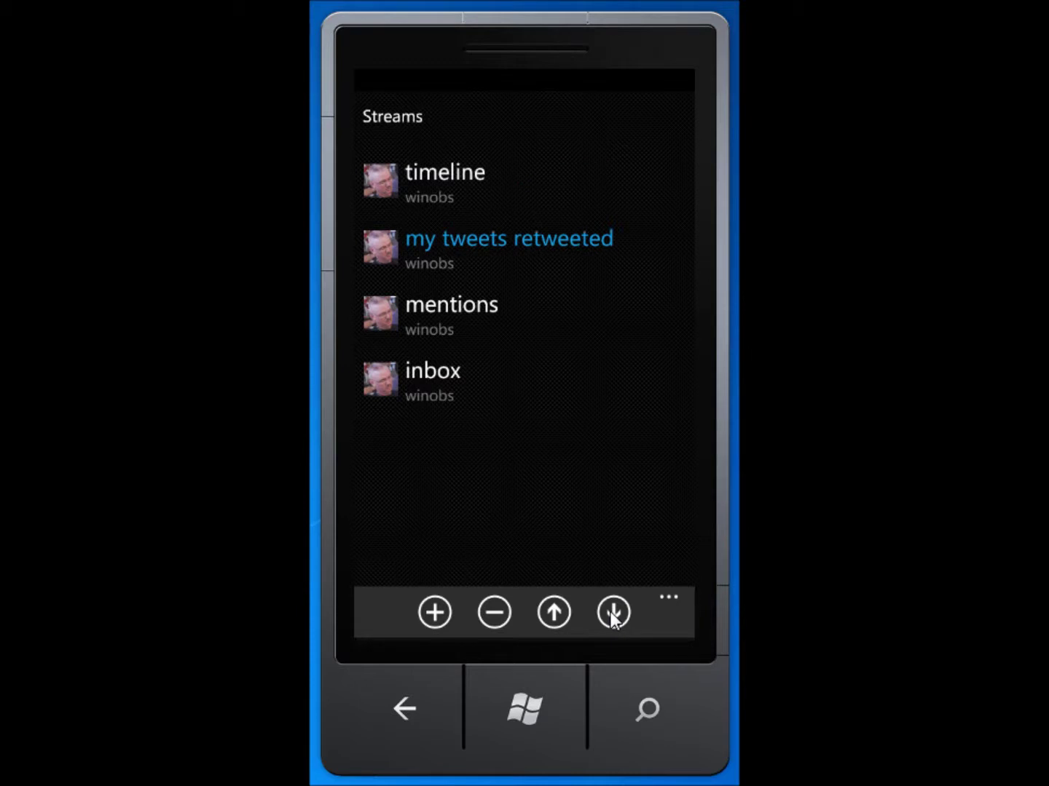
click(437, 619)
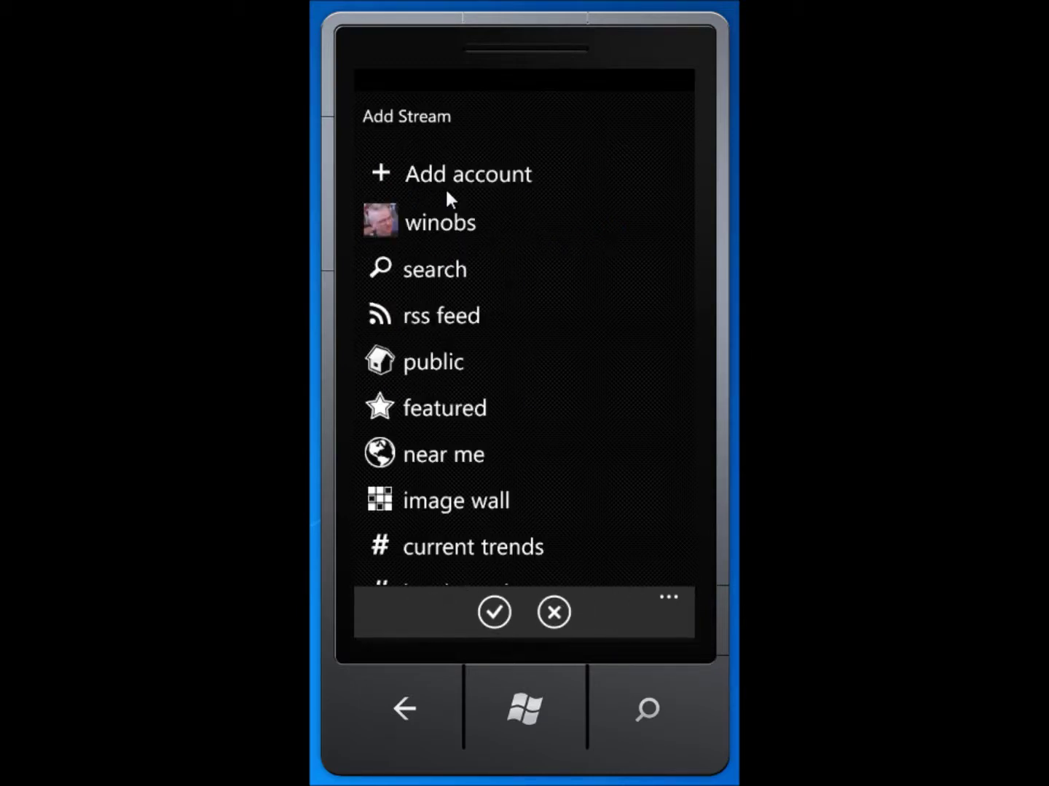
click(434, 224)
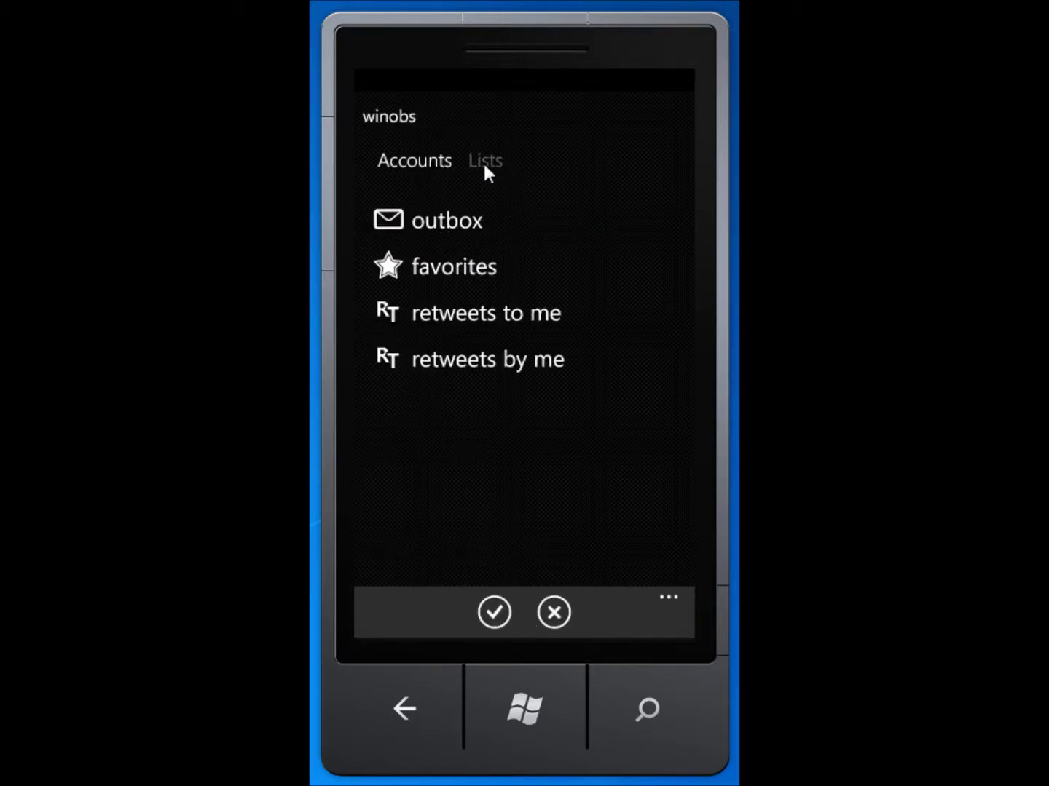
drag(614, 232, 329, 222)
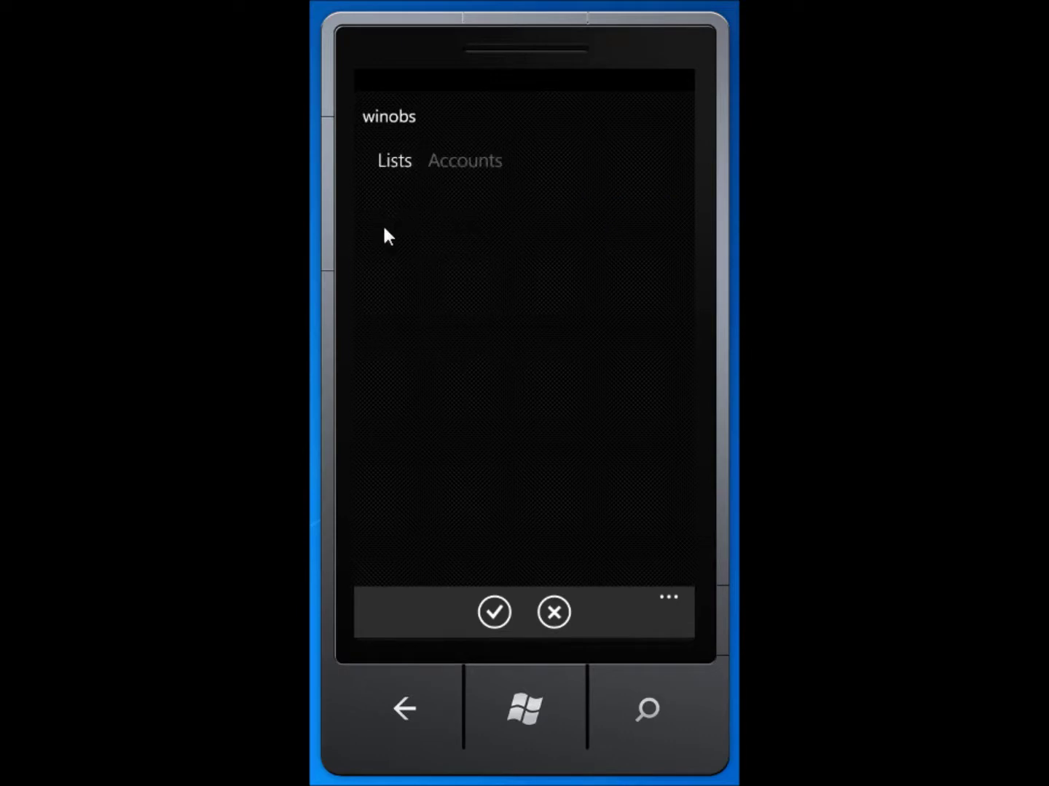
click(463, 162)
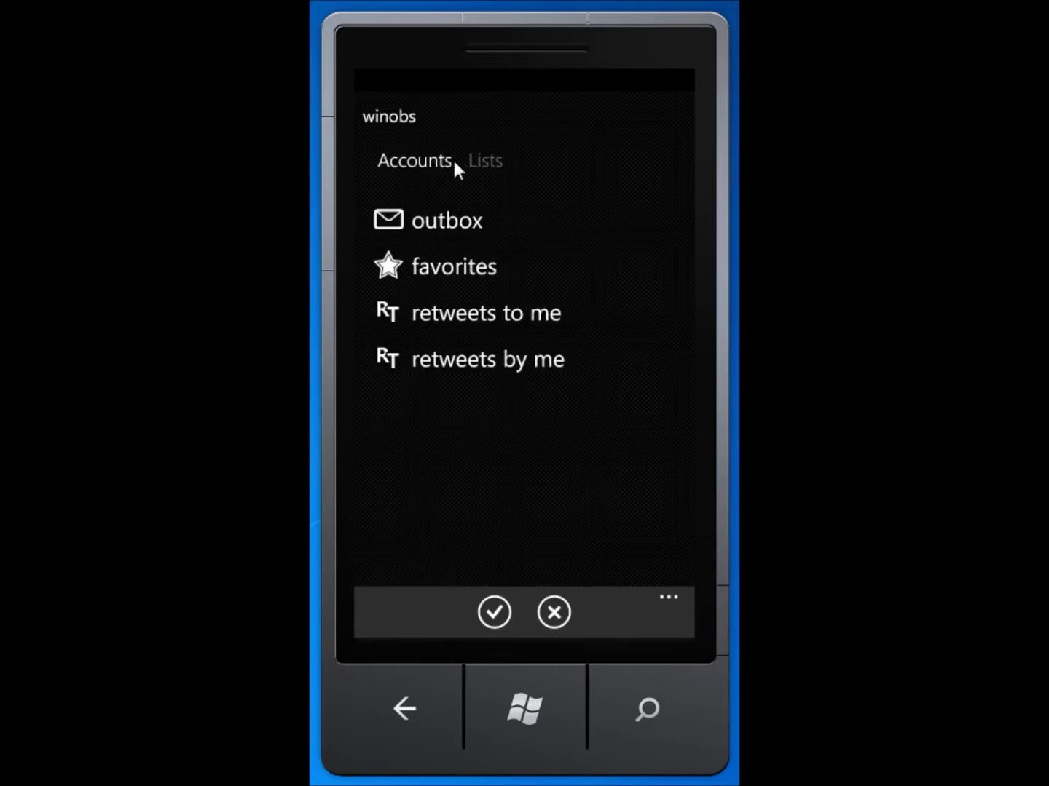
click(481, 166)
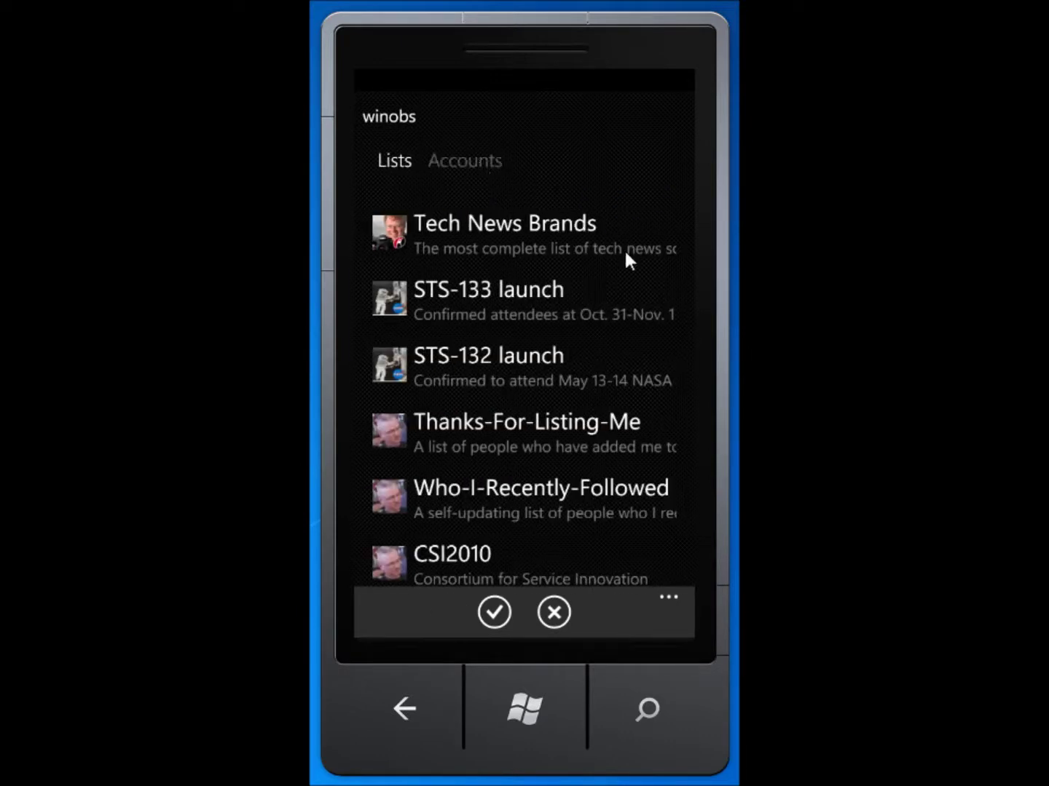
drag(598, 407, 615, 237)
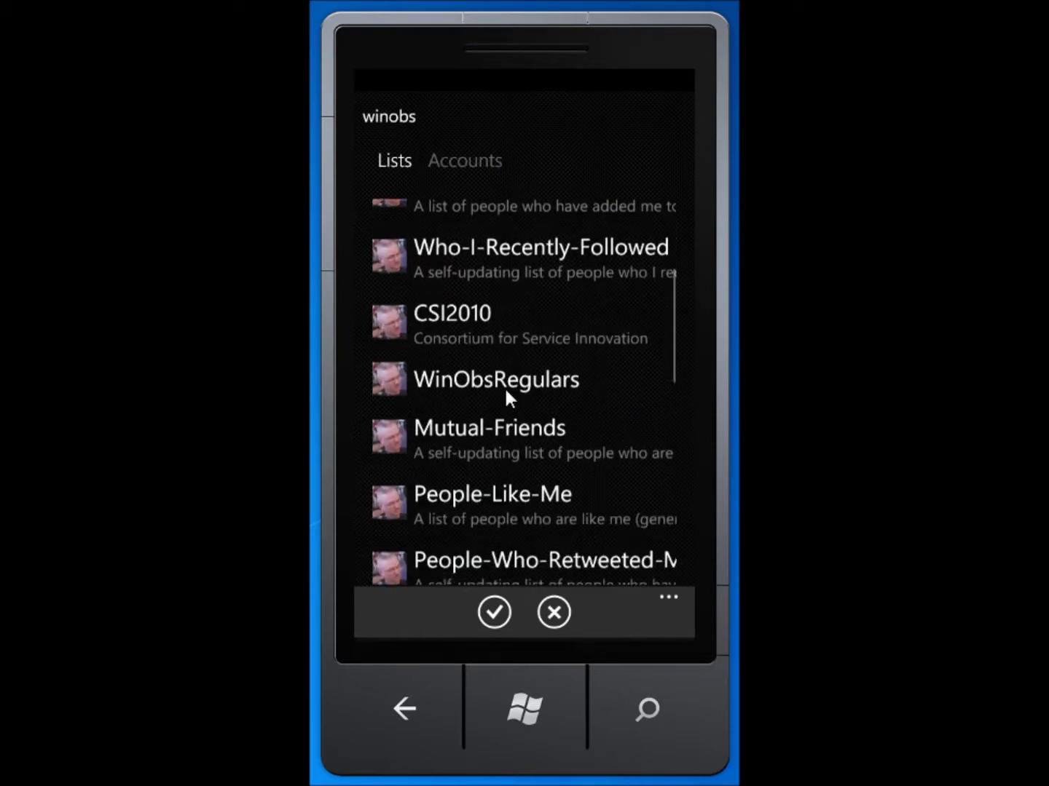
click(482, 377)
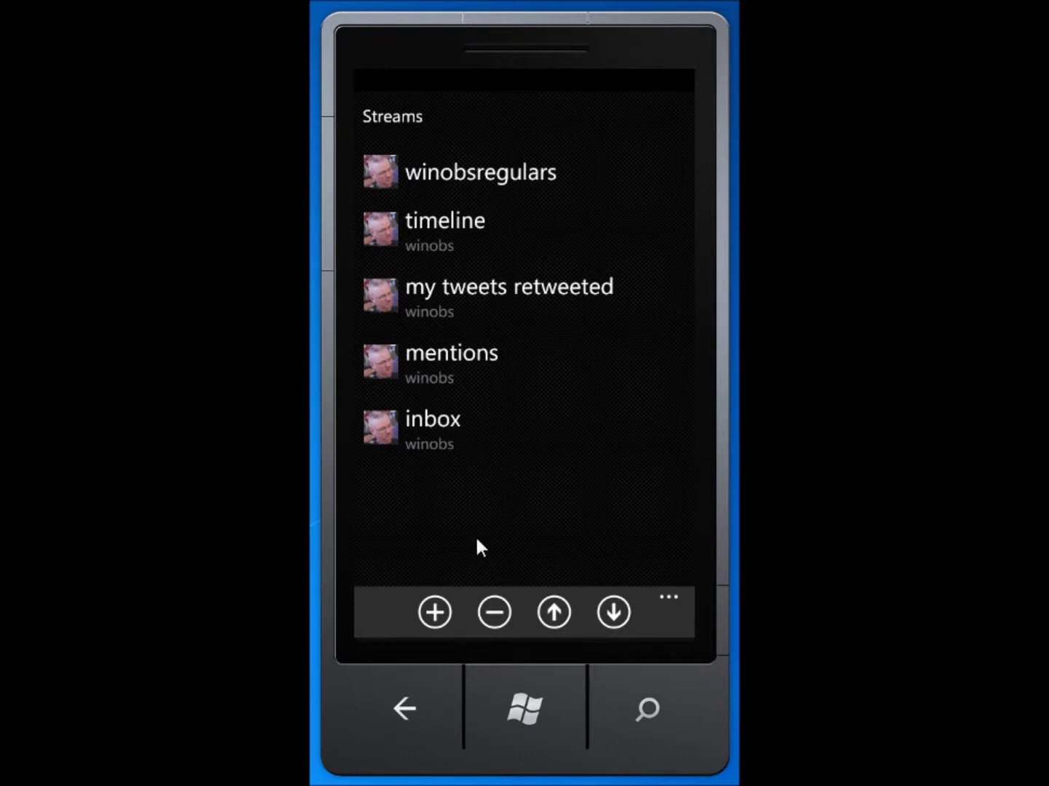
click(405, 708)
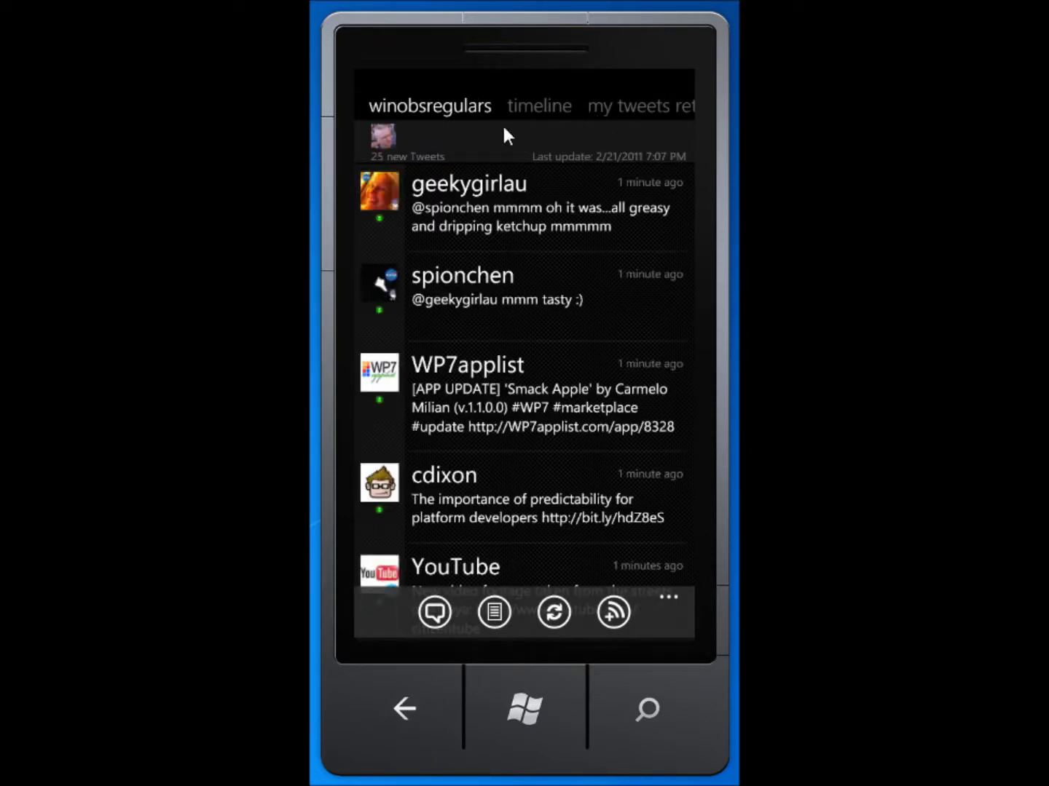
Cycle through timeline, my tweets retweeted, mentions and inbox to winobsregulars, then open the top tweet's actions.
drag(640, 295, 336, 283)
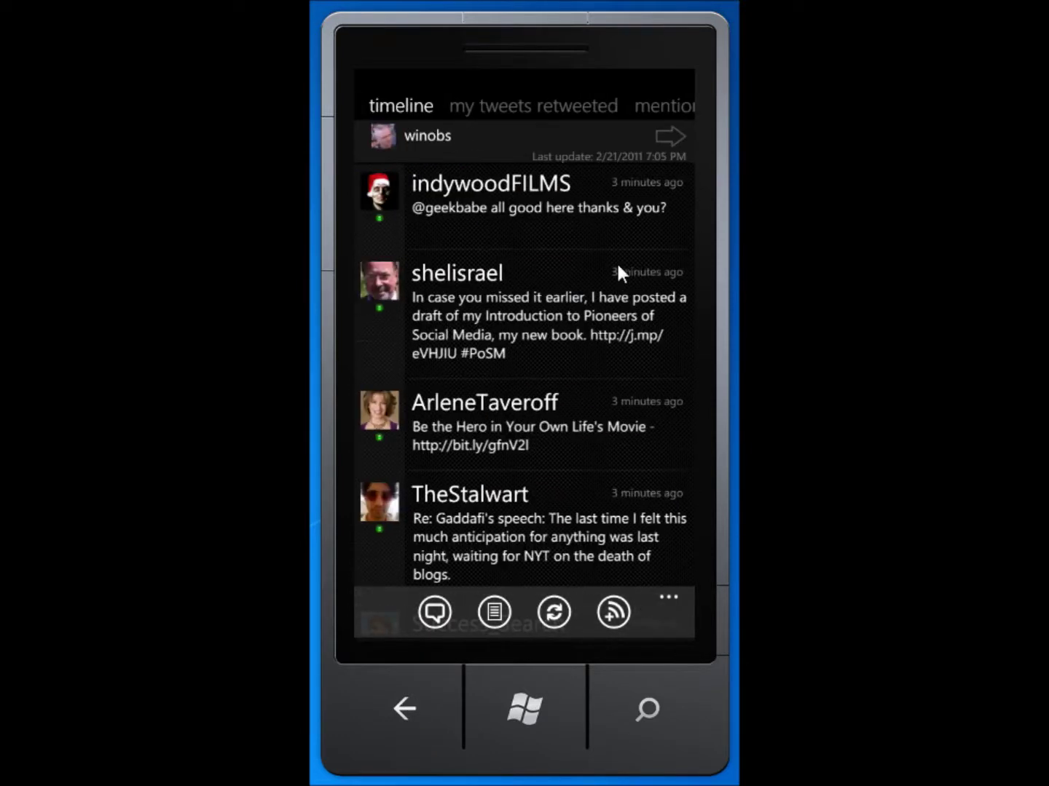
drag(541, 284, 383, 264)
drag(654, 284, 364, 281)
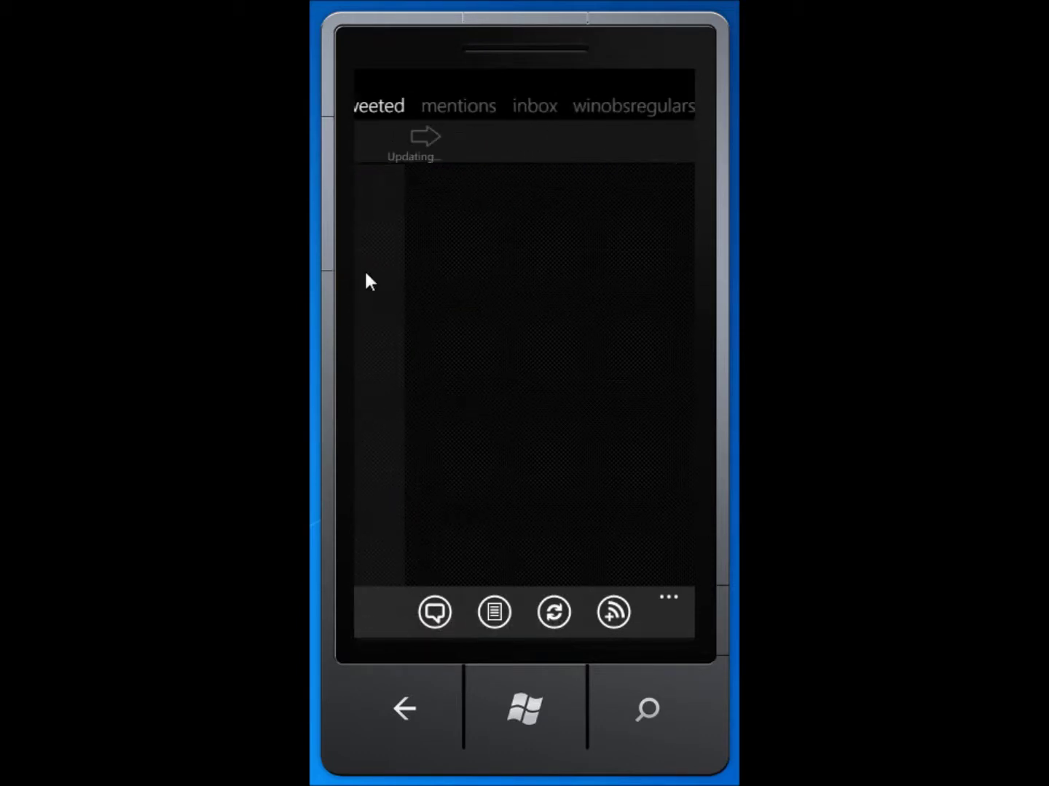
drag(648, 278, 403, 274)
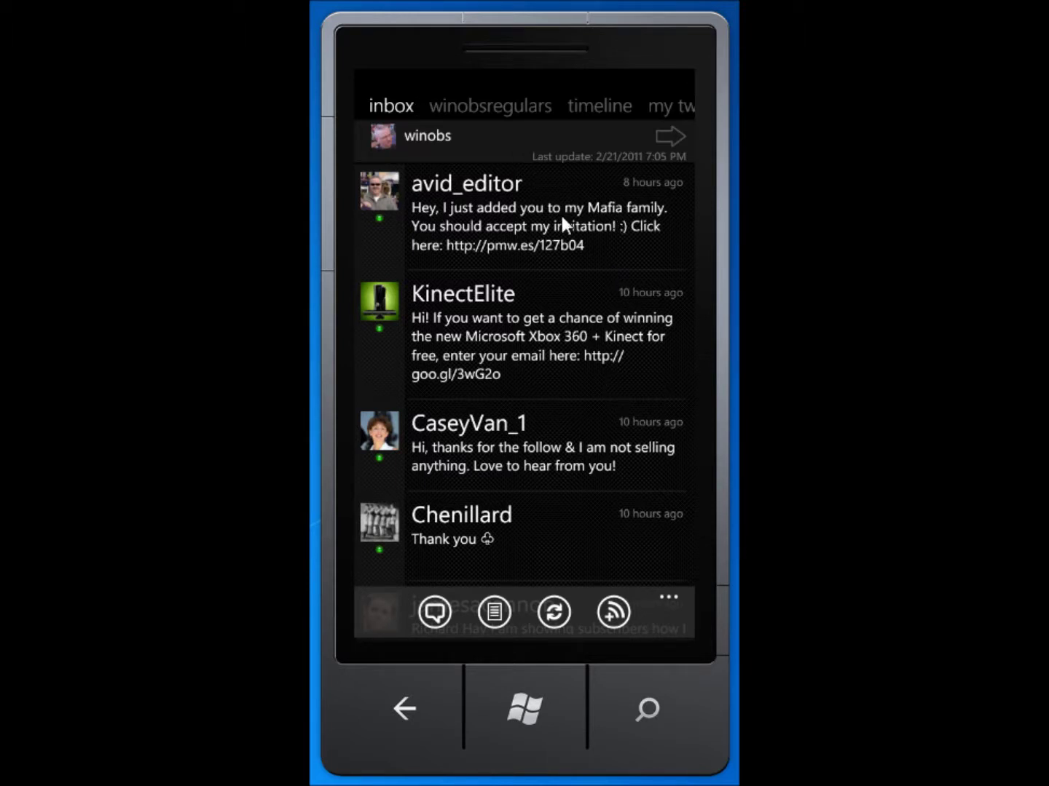
drag(561, 216, 384, 213)
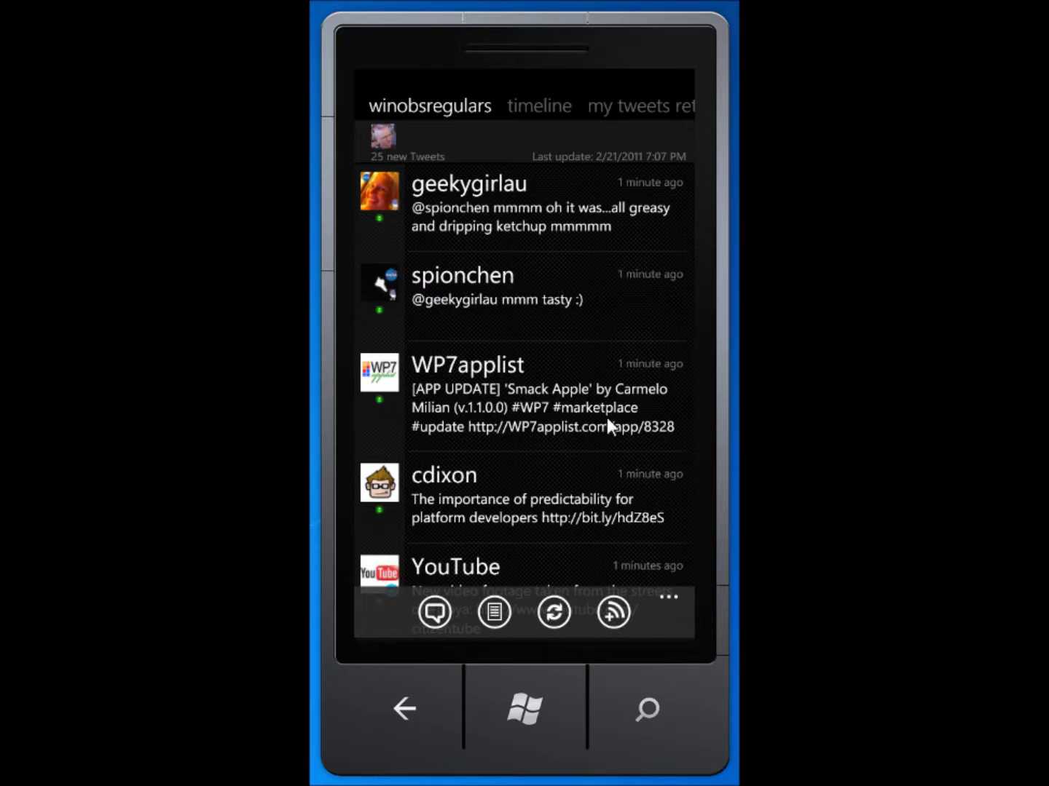
click(501, 217)
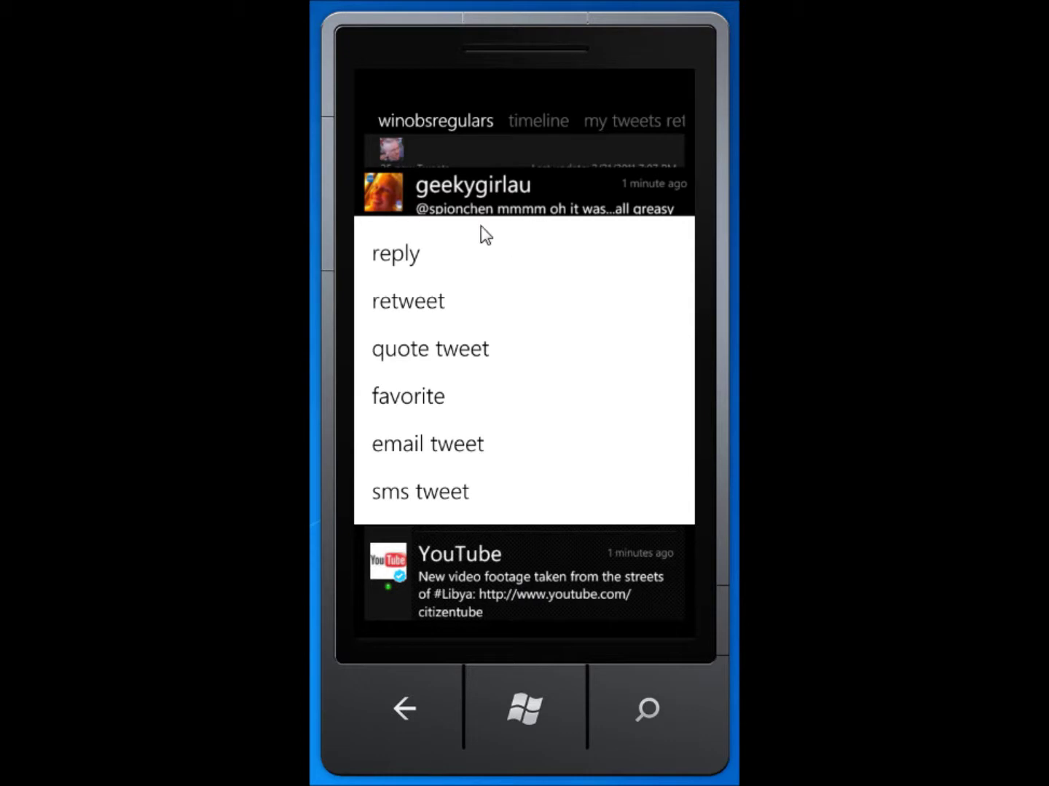
click(569, 141)
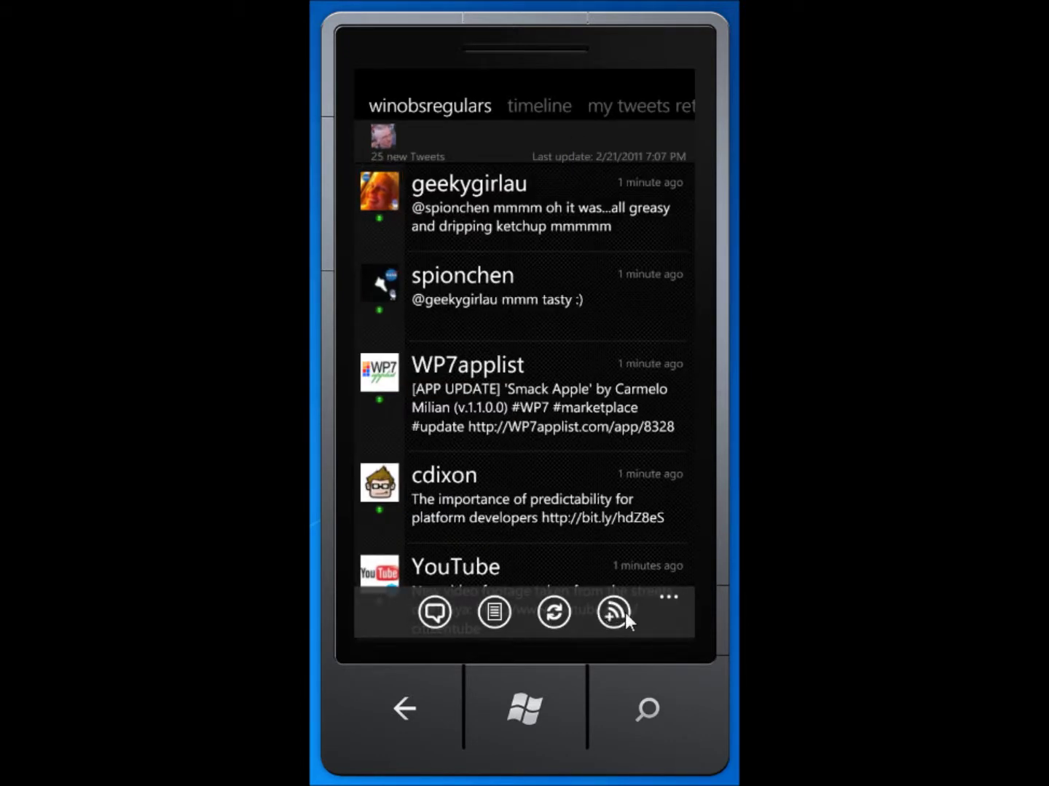
Refresh the winobsregulars stream, then bring up the list of stream types to add.
click(554, 614)
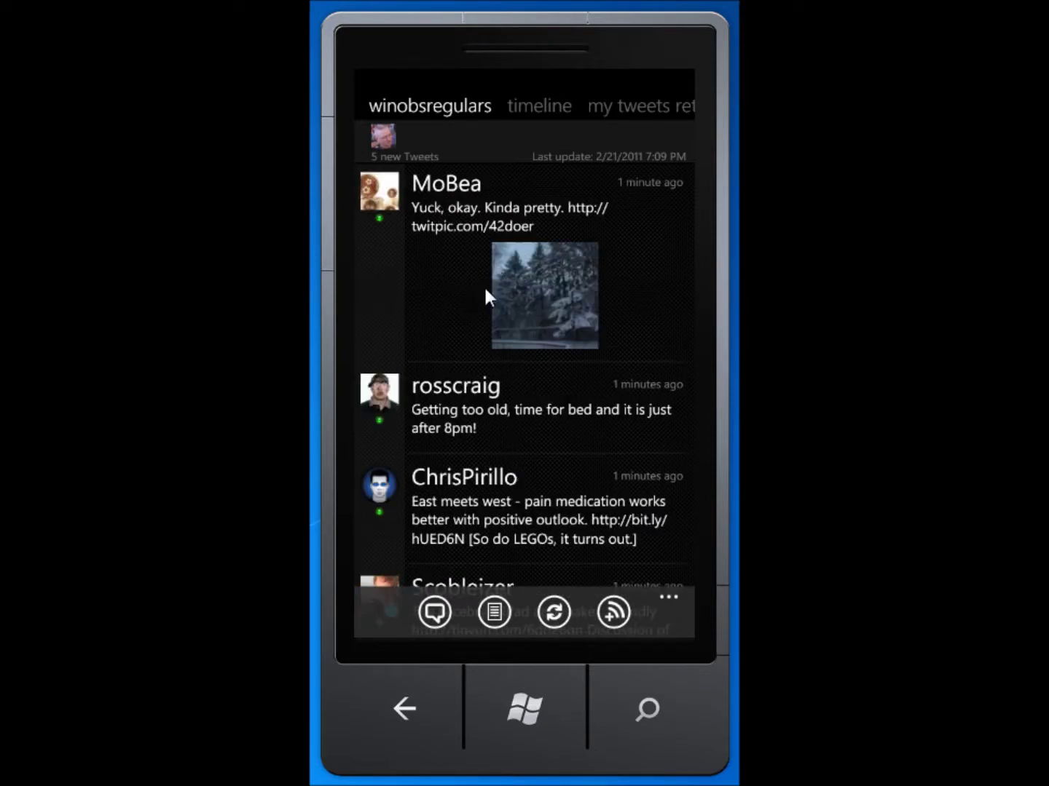
click(668, 600)
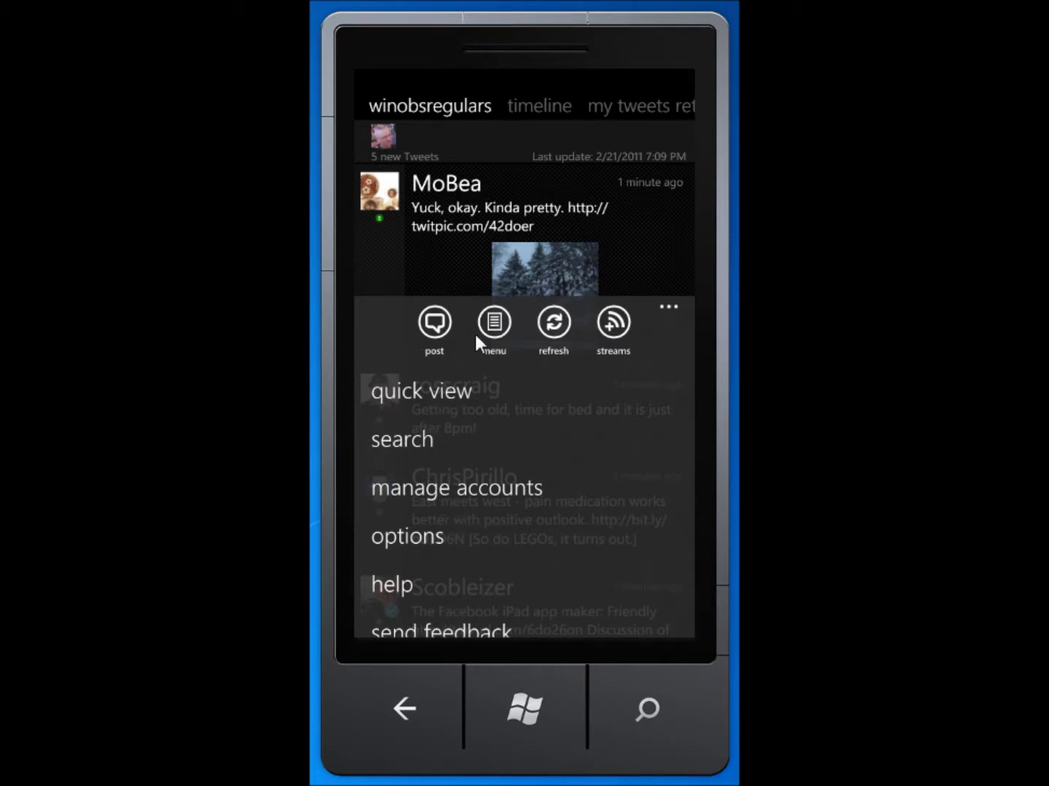
click(434, 390)
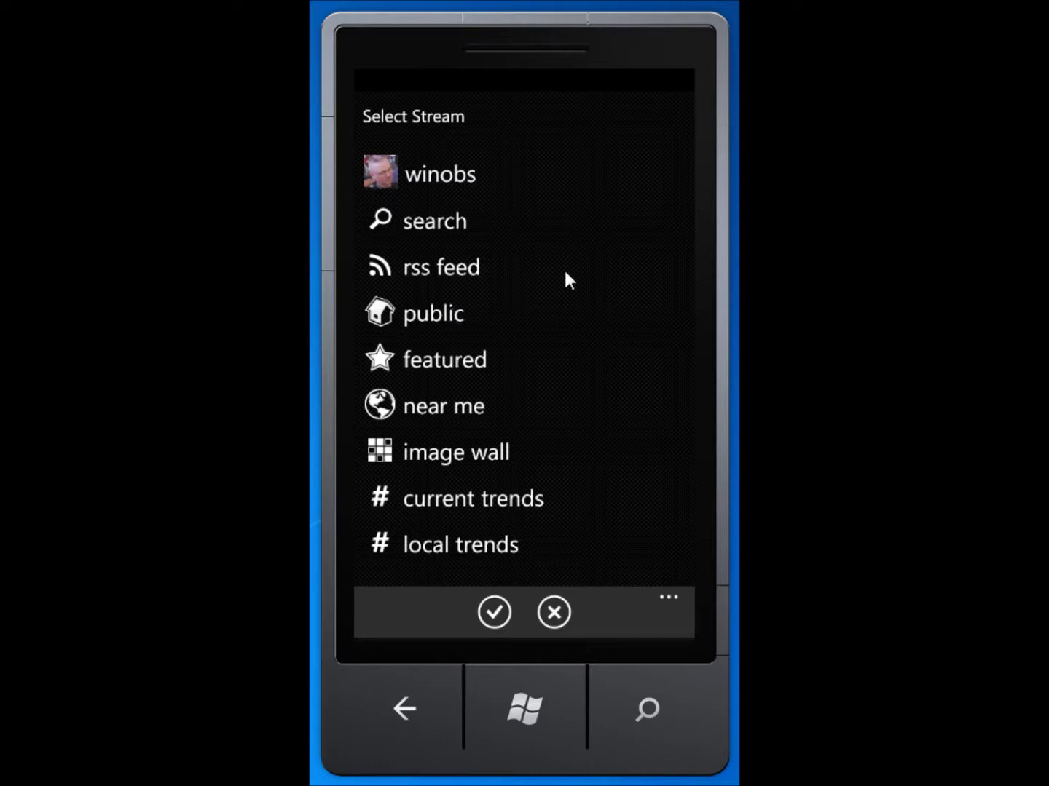
Add a #riphairflip search stream from current trends, then move over to the timeline column.
click(515, 500)
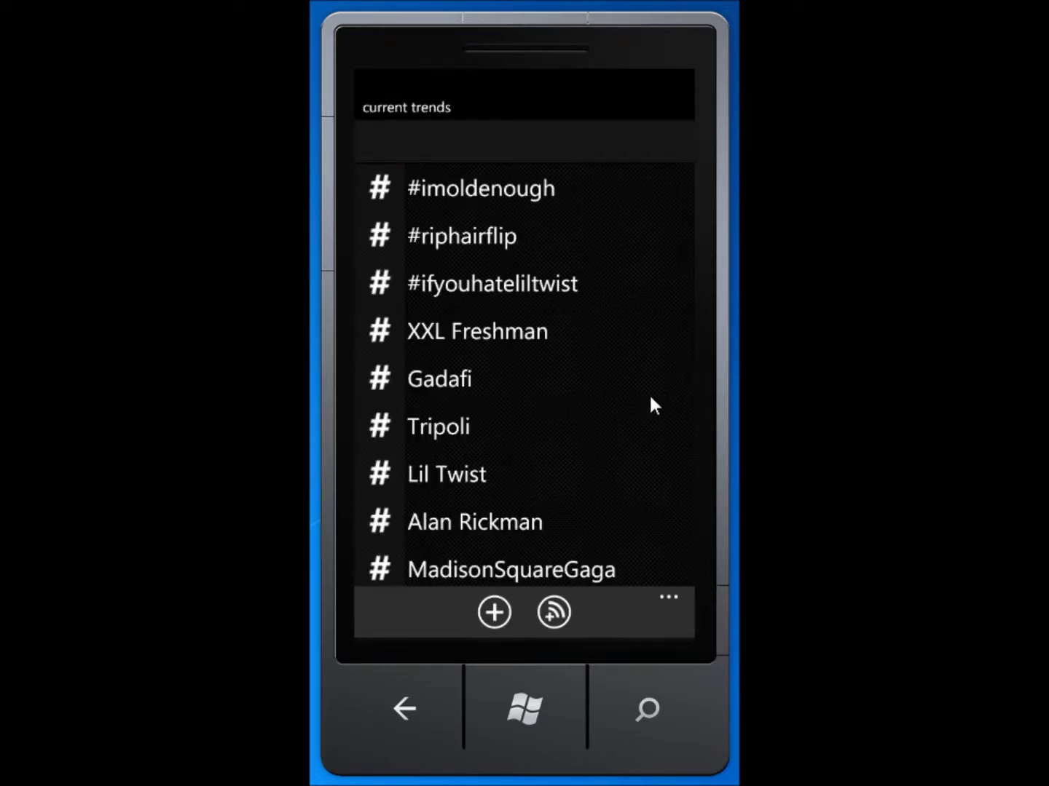
drag(651, 399, 642, 234)
drag(627, 288, 627, 416)
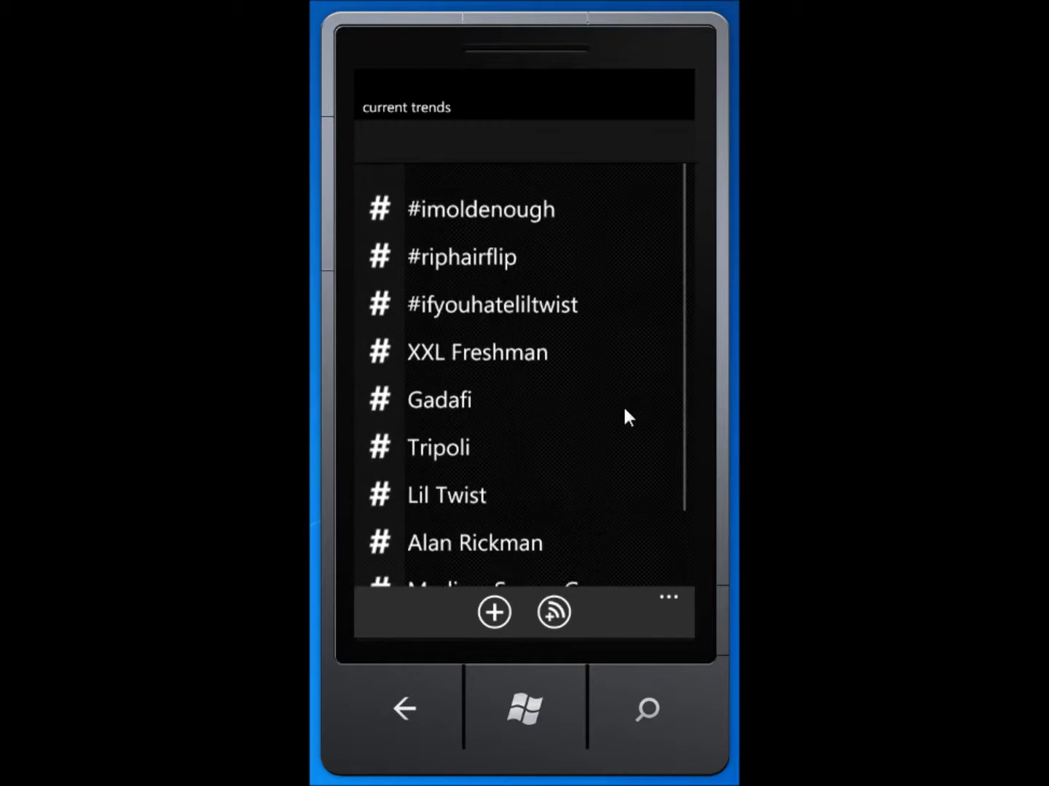
click(472, 239)
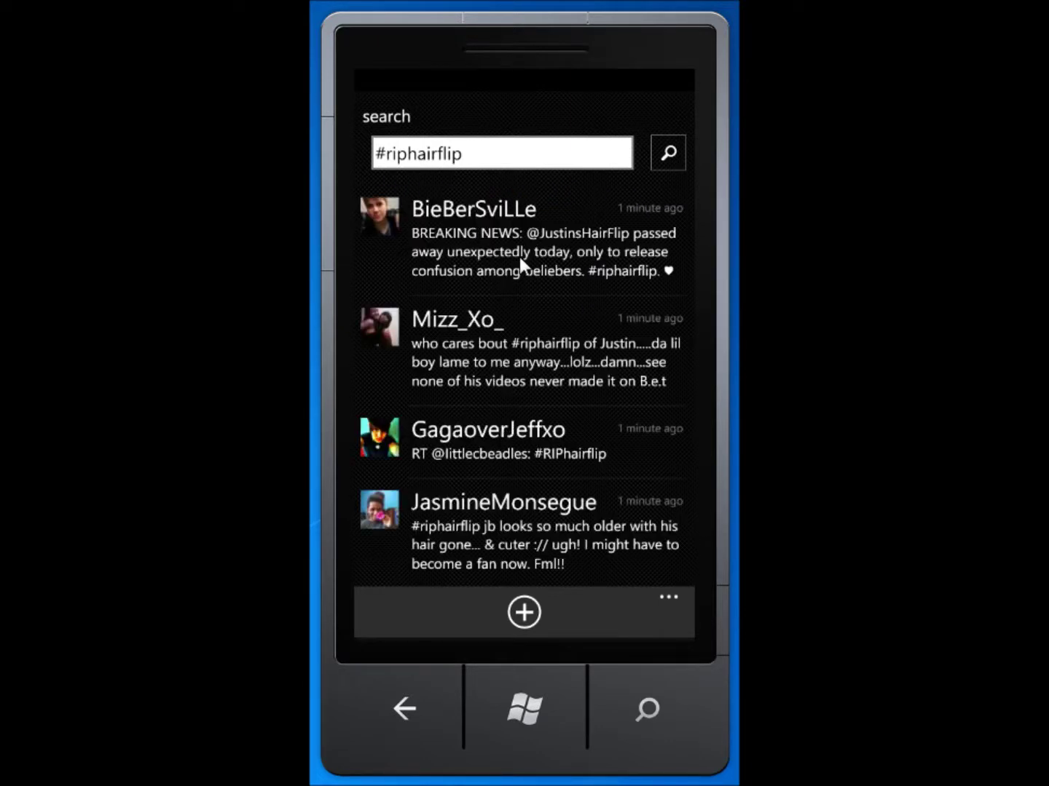
click(523, 612)
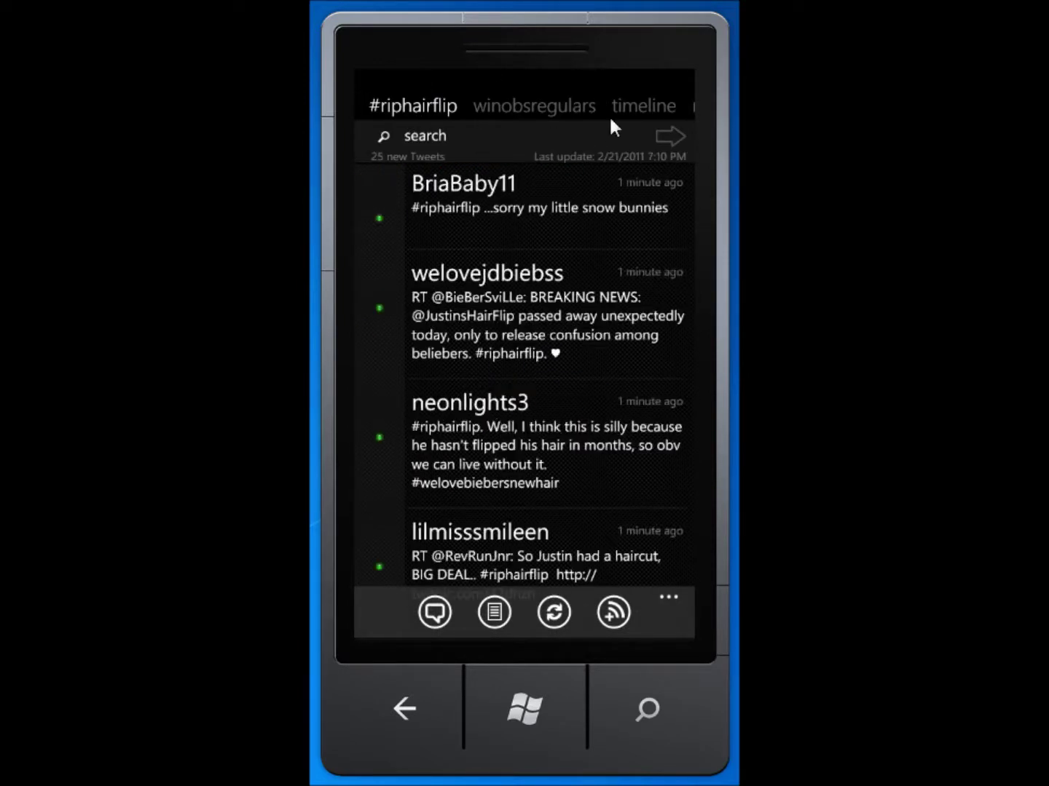
drag(578, 272, 354, 267)
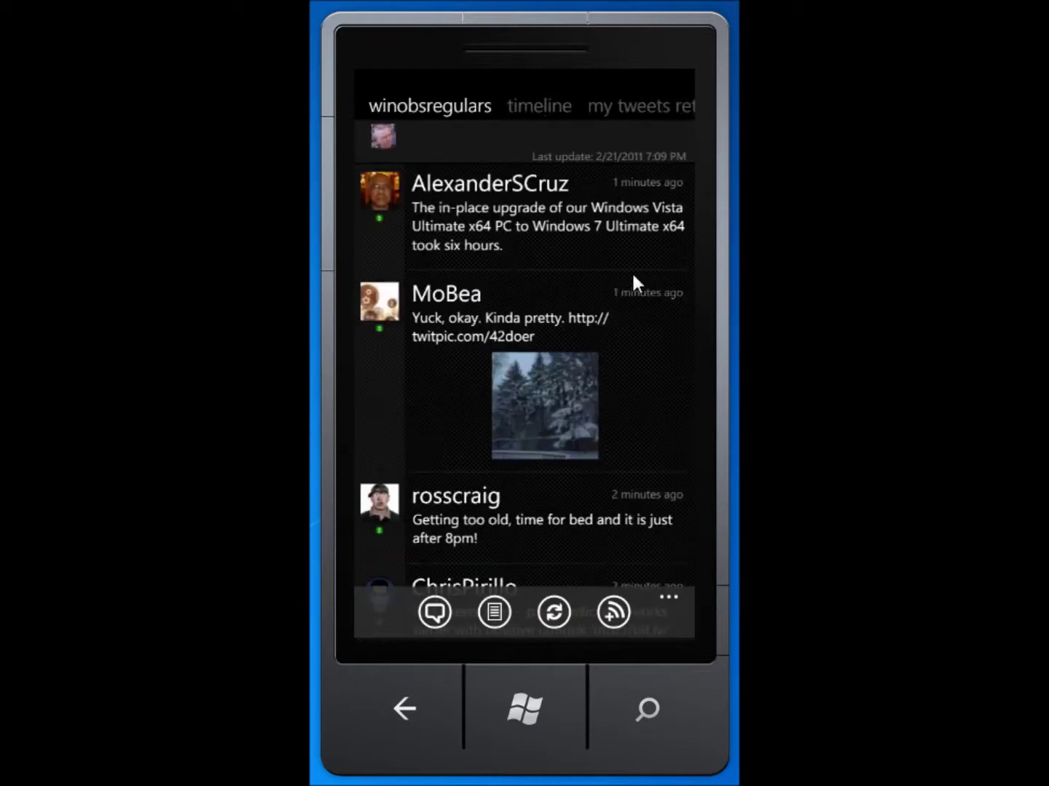
drag(632, 270, 415, 268)
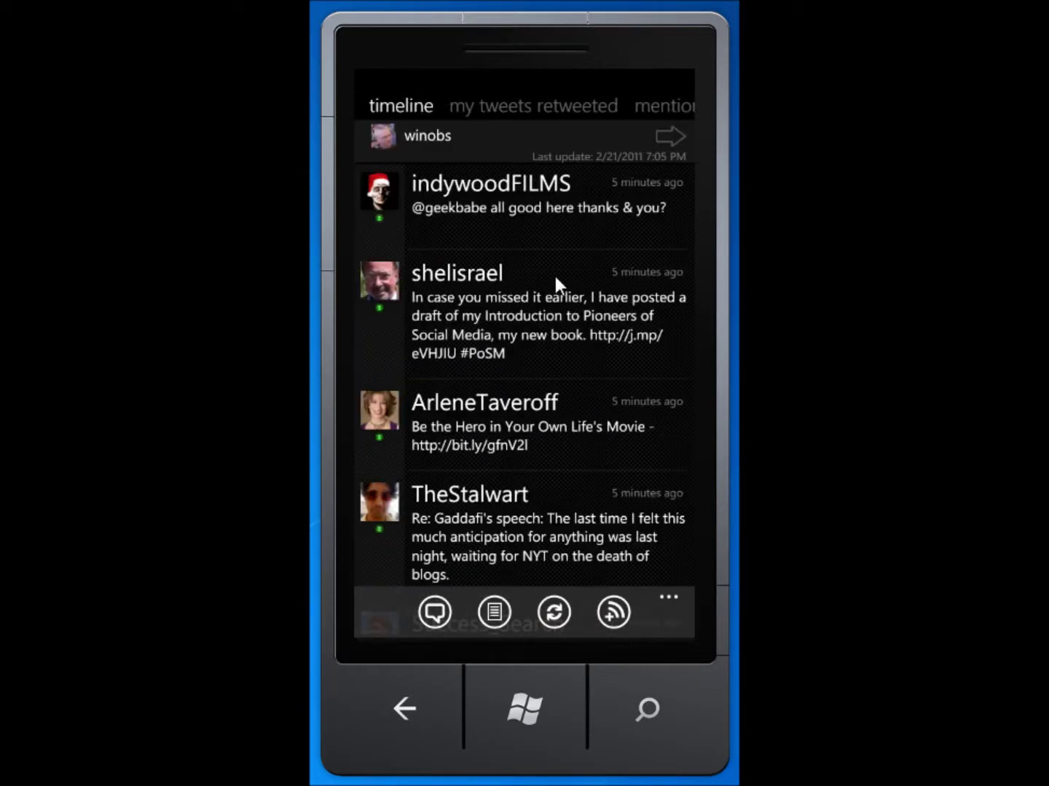
Expand the app menu, view the search options, then return to the menu for account management.
click(669, 600)
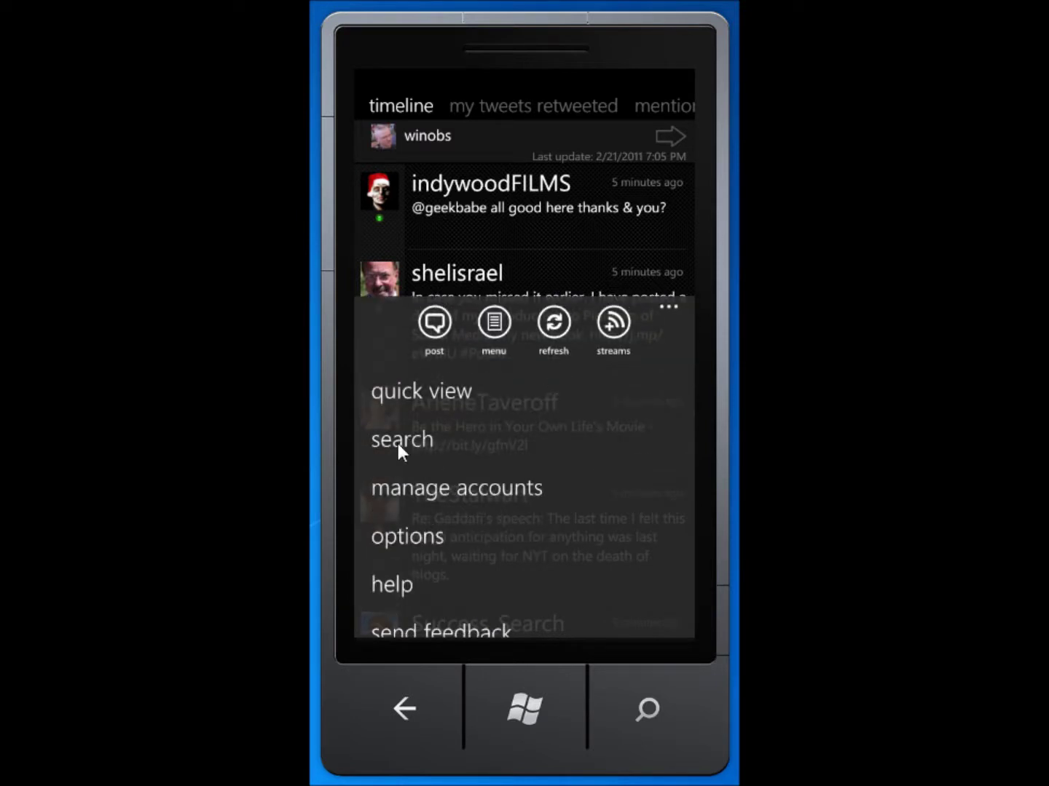
click(397, 444)
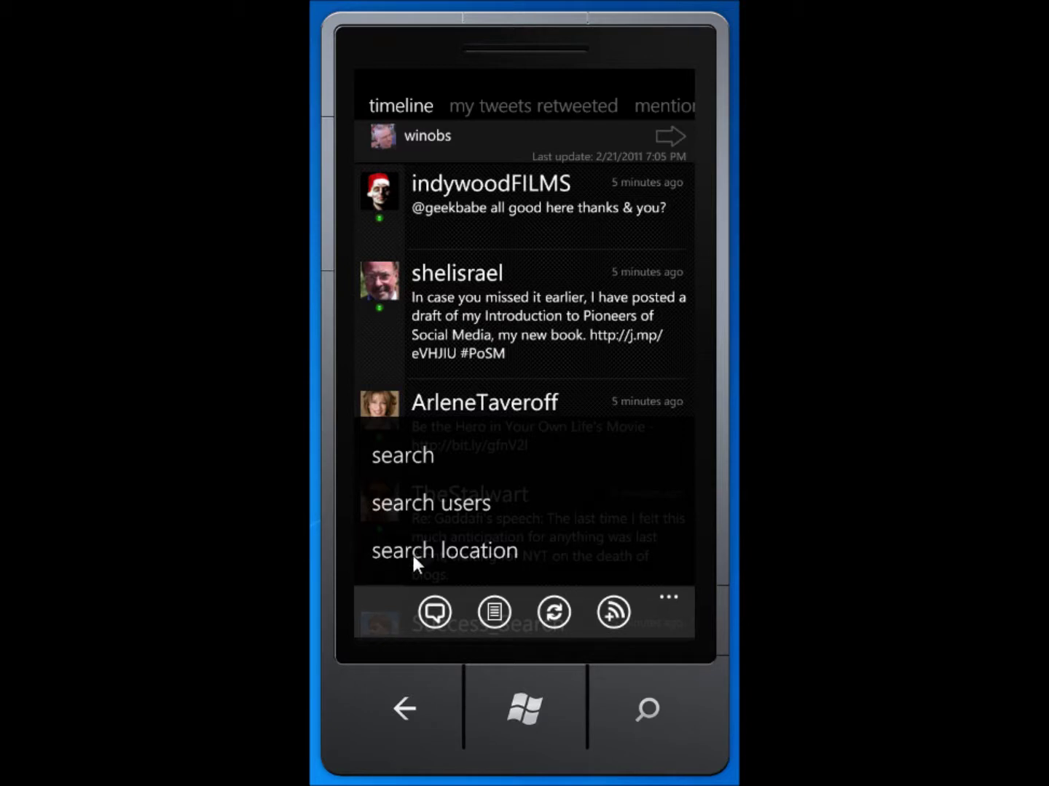
click(669, 598)
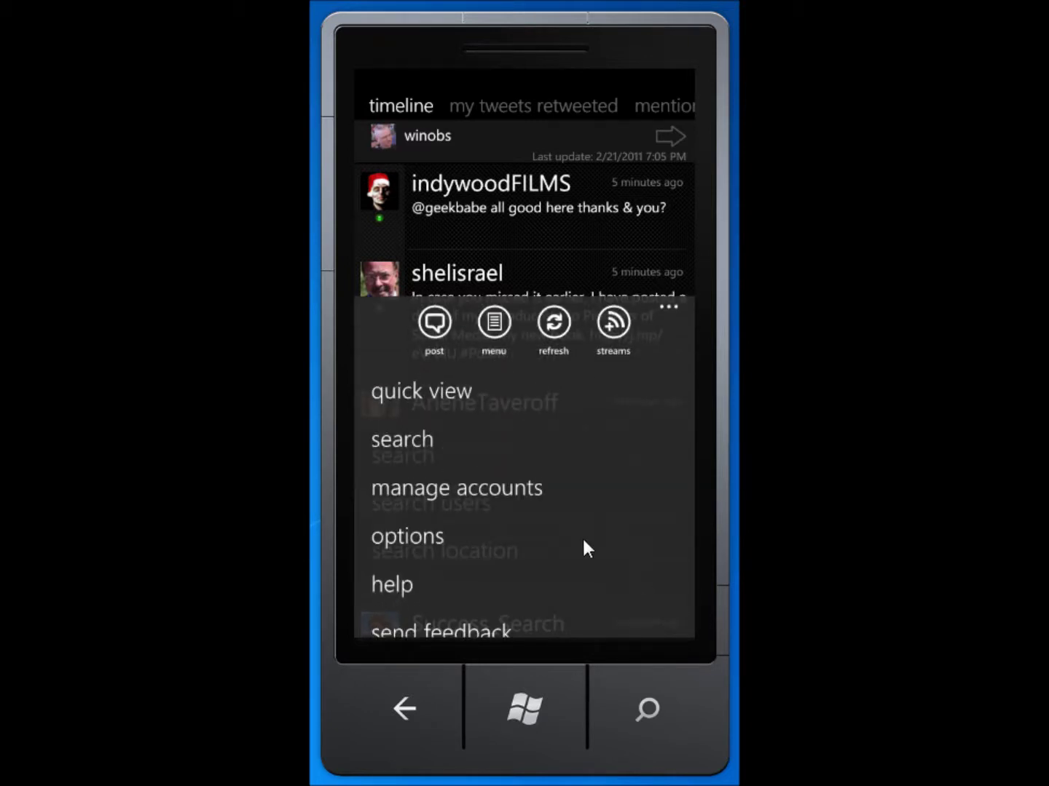
click(447, 489)
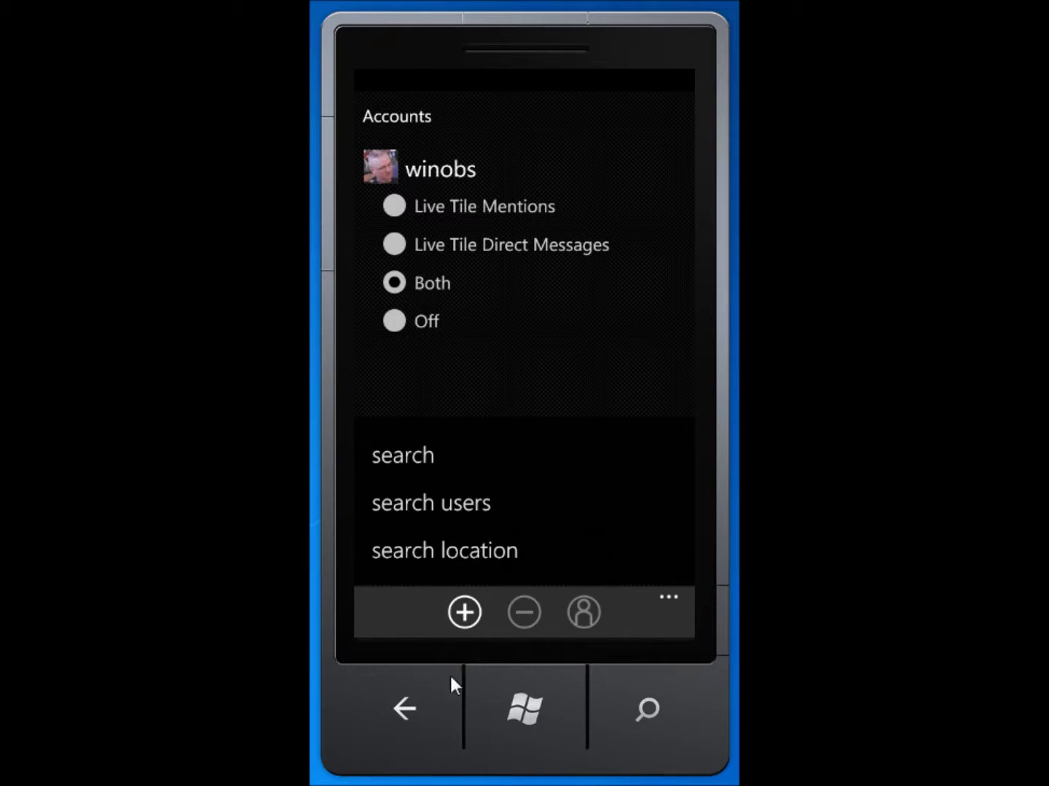
click(404, 710)
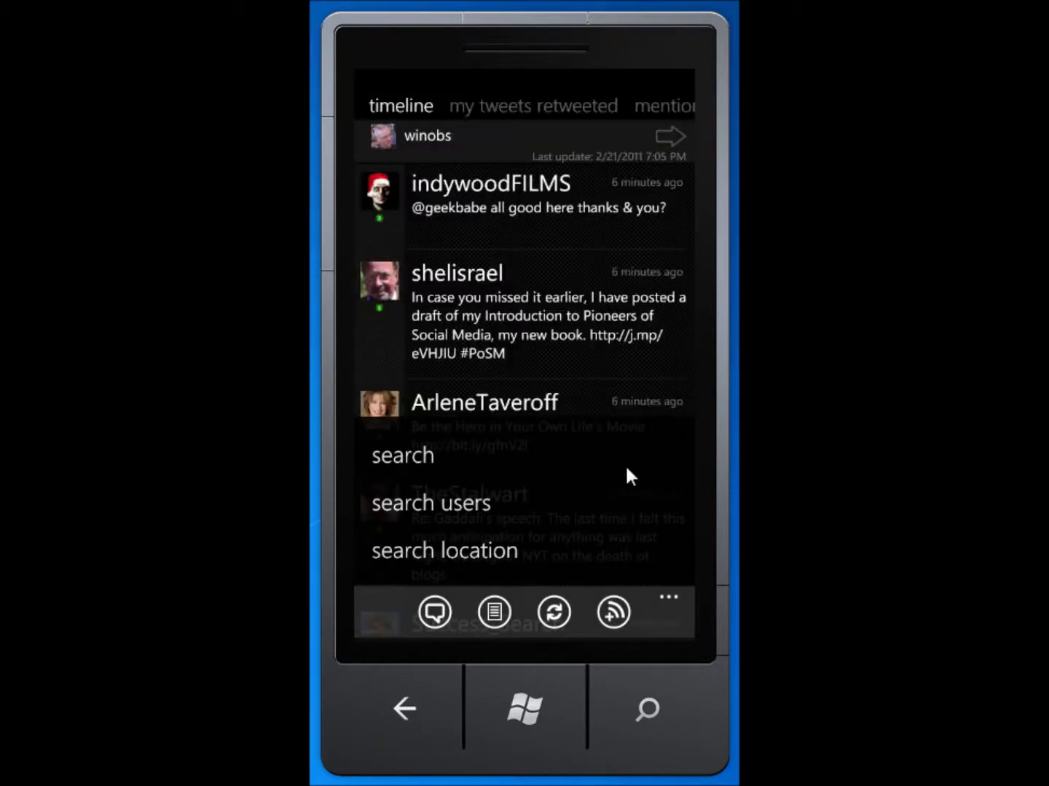
click(625, 467)
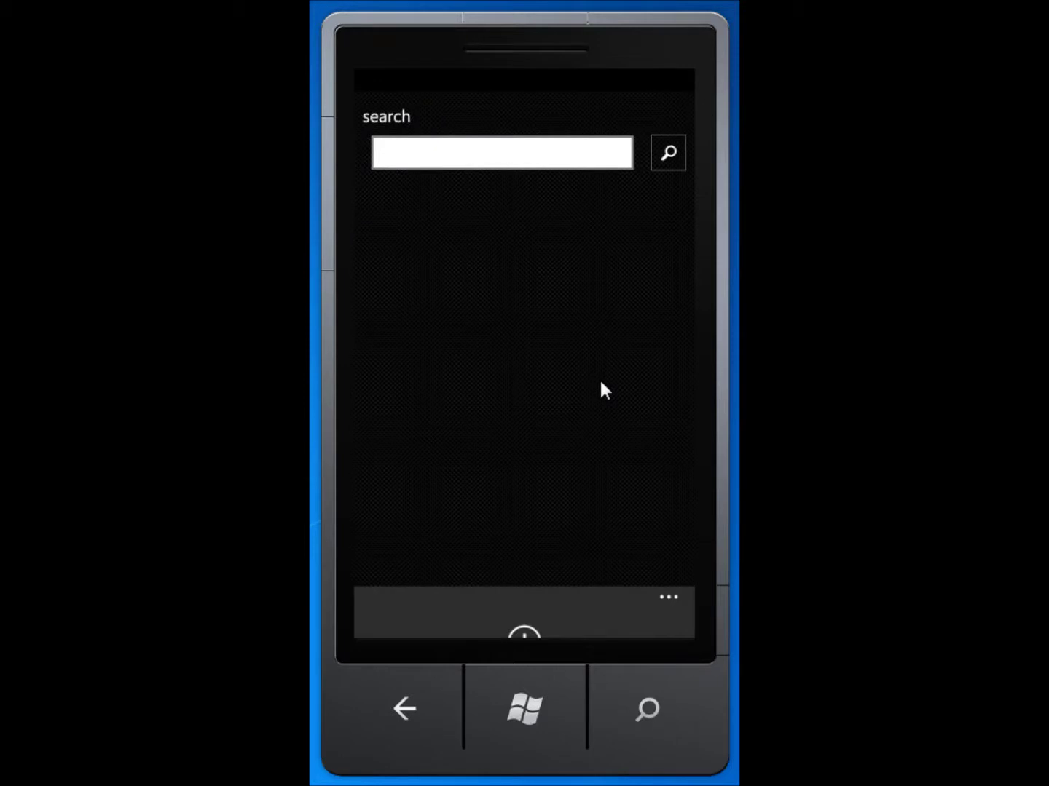
Leave search, check account management, return to the timeline, and go to the app's Options page.
click(404, 707)
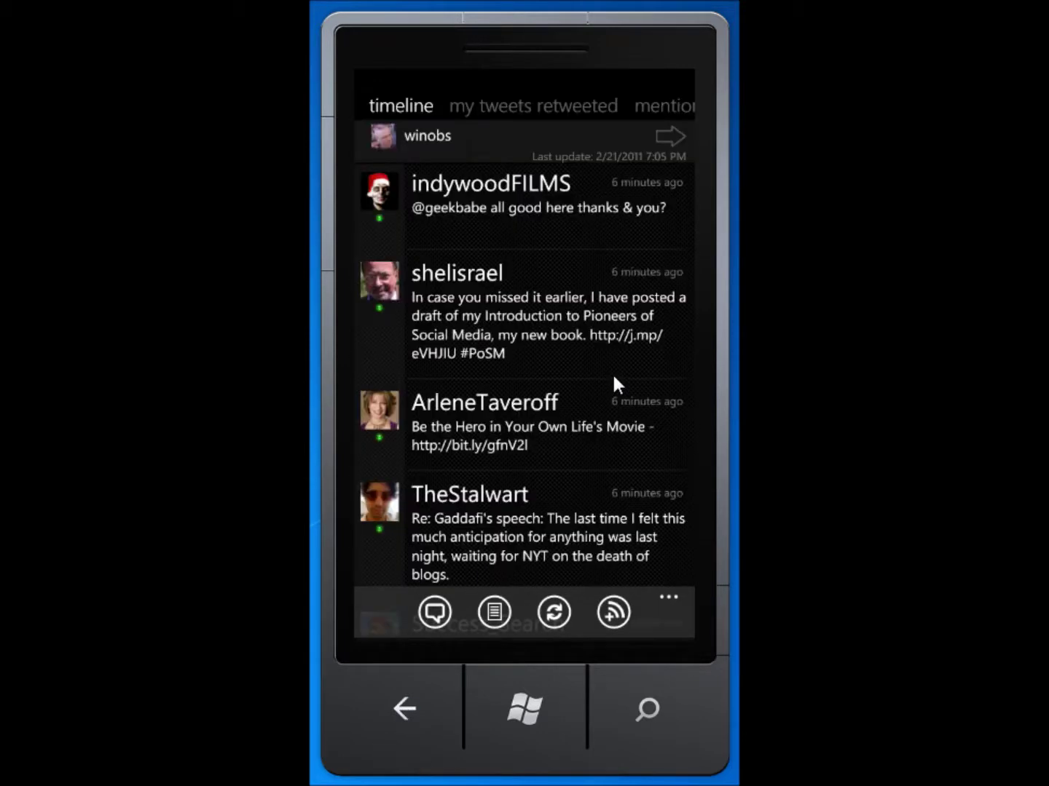
click(667, 599)
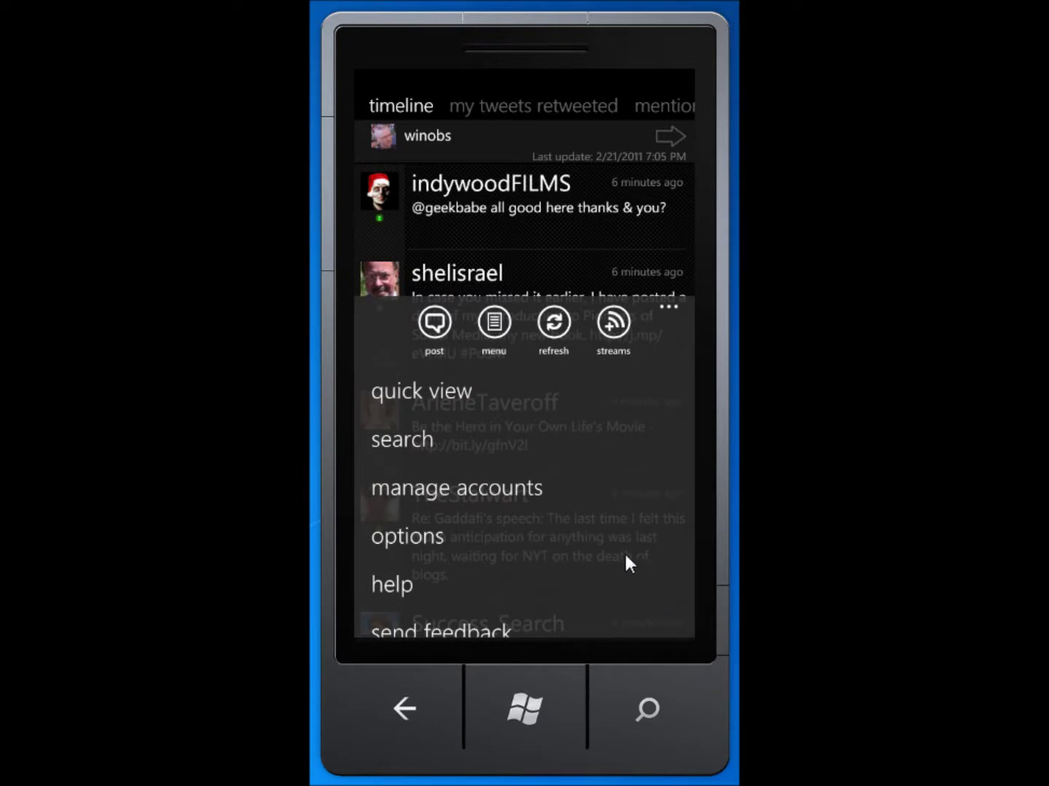
click(451, 489)
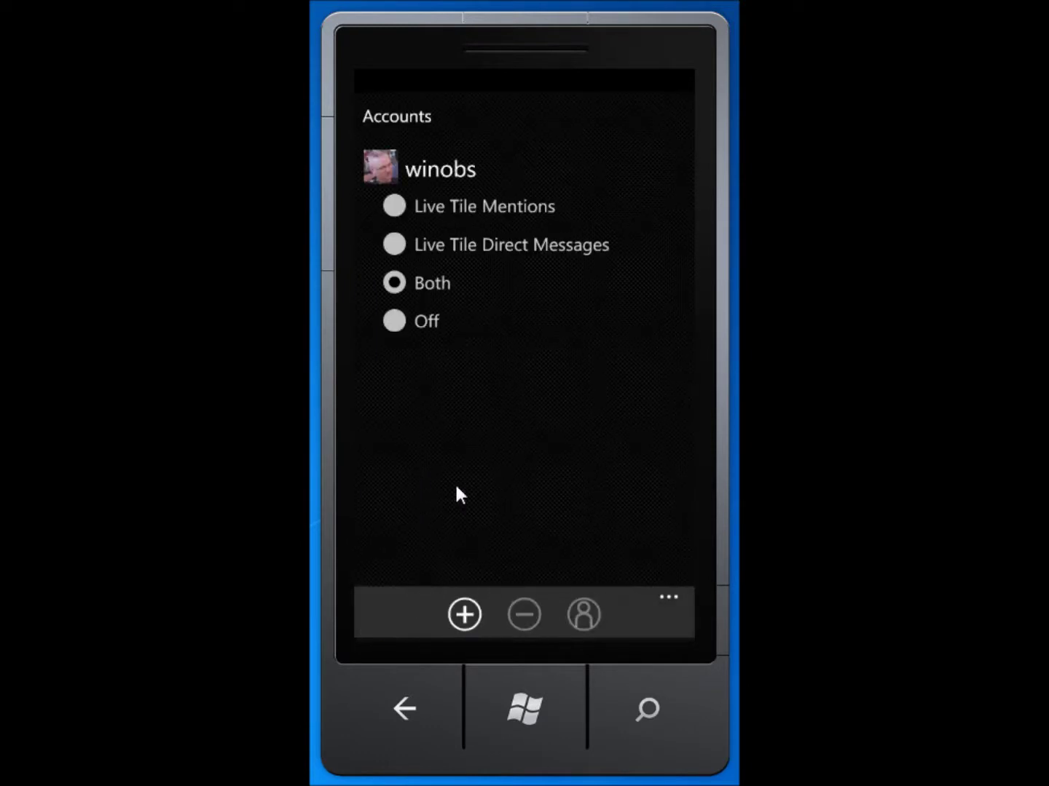
click(405, 706)
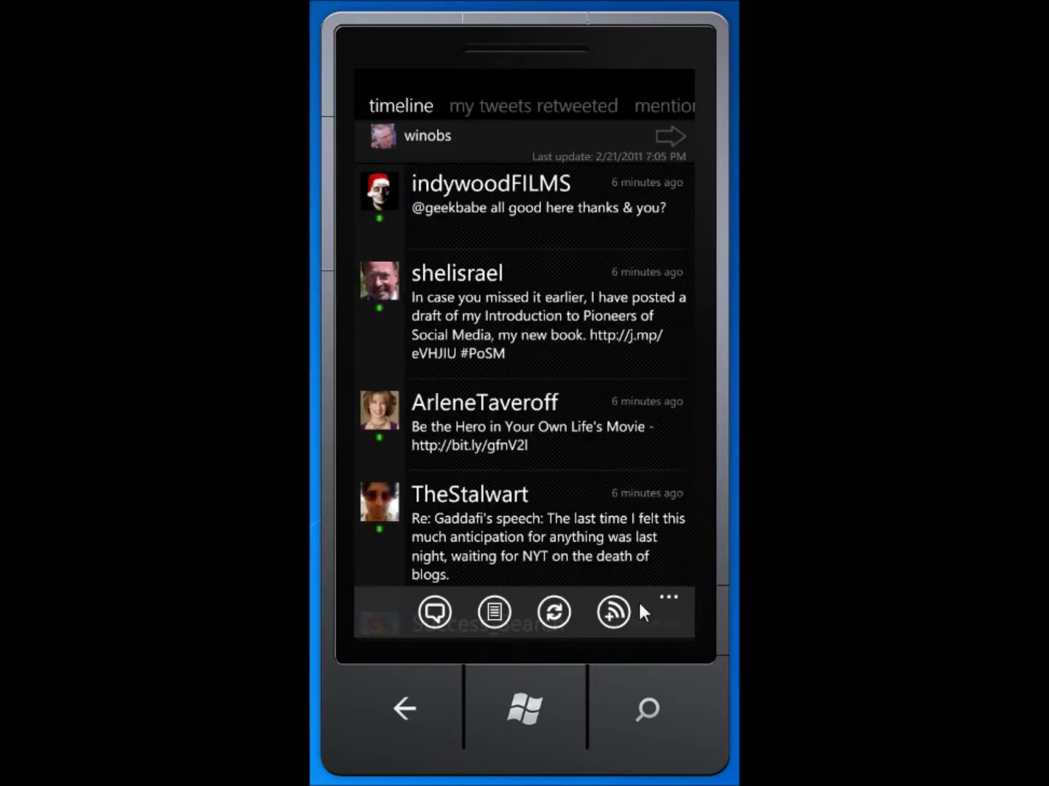
click(665, 601)
click(420, 537)
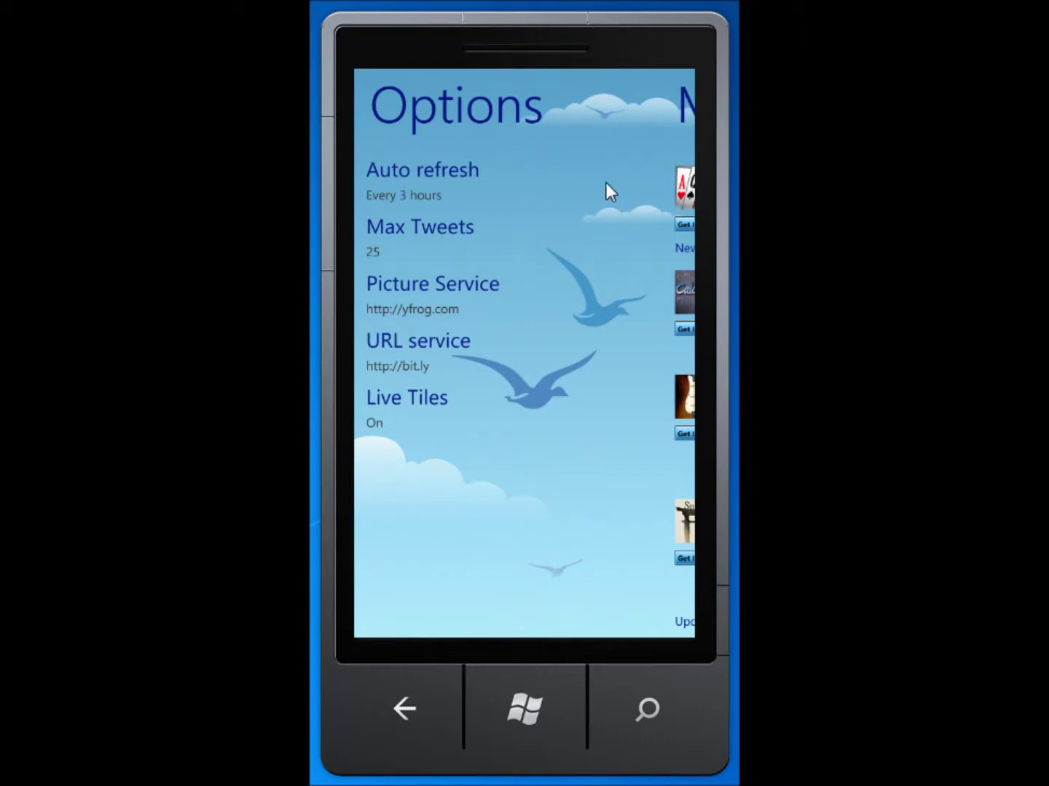
Review the Options choices, keeping Auto refresh at every 3 hours and Max Tweets at 25.
click(415, 179)
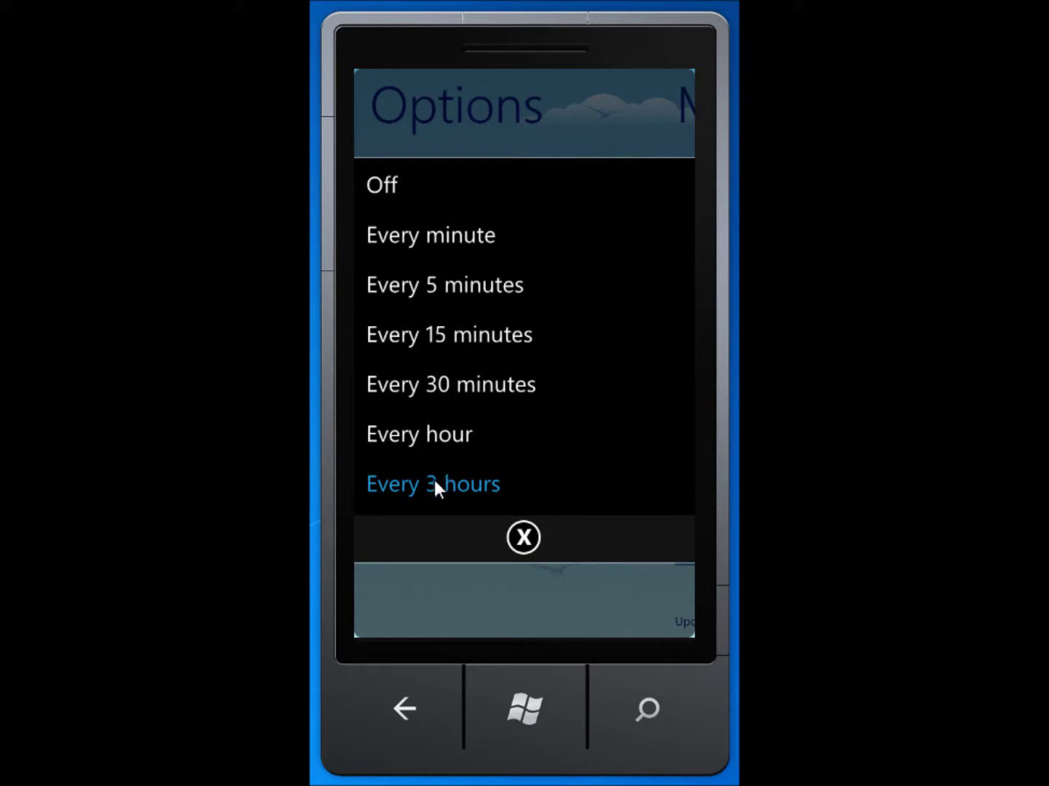
click(535, 540)
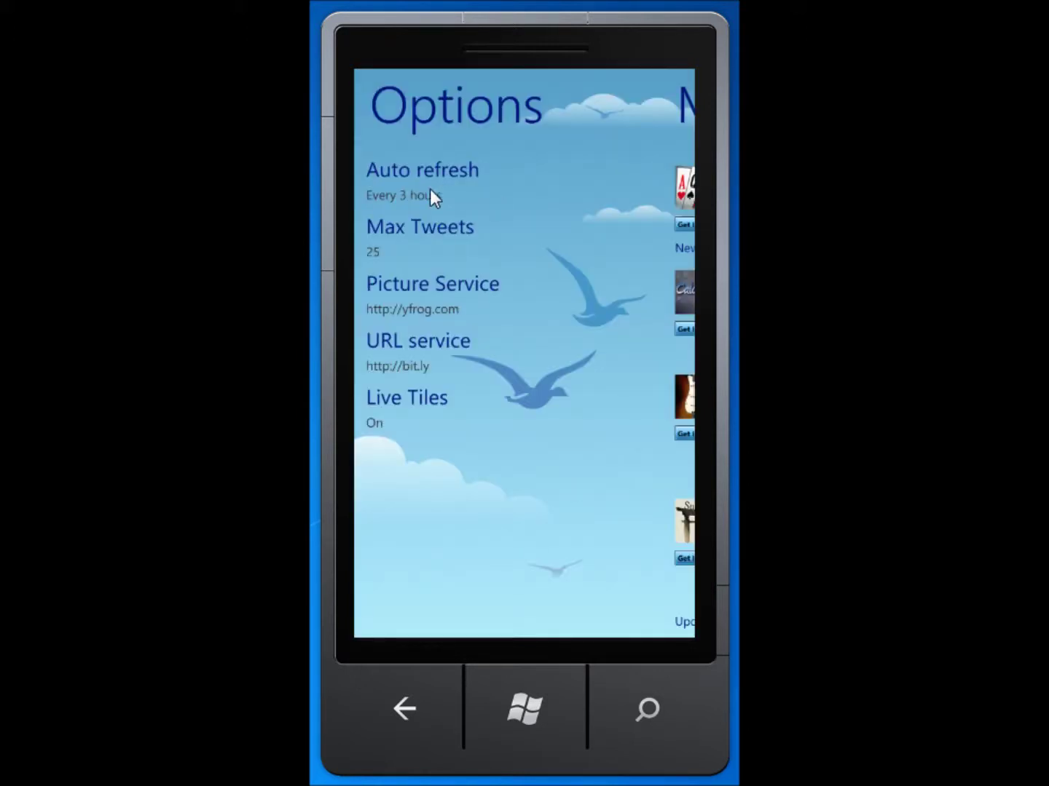
click(393, 246)
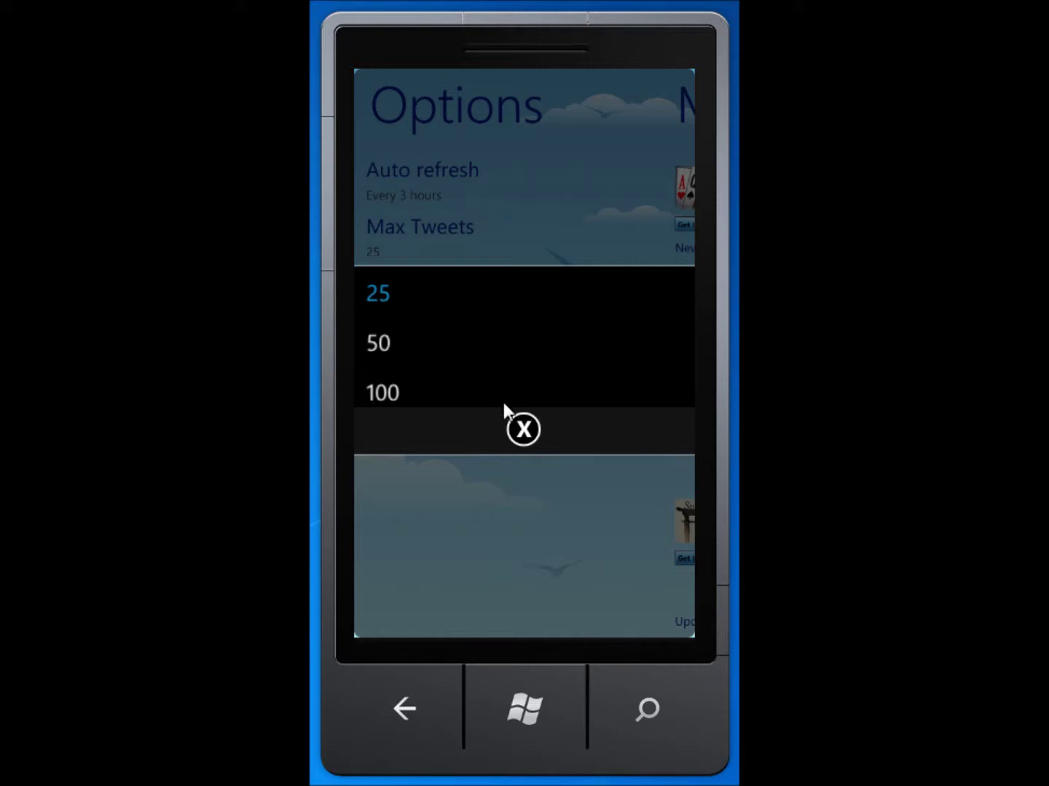
click(523, 429)
click(423, 291)
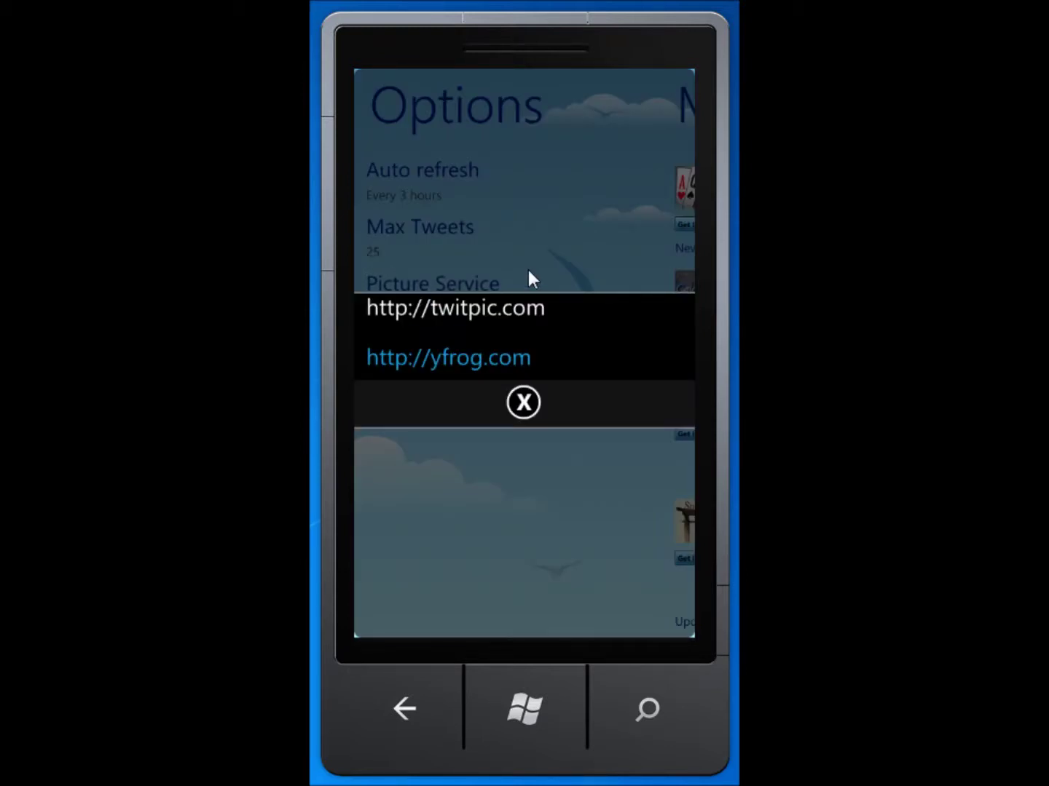
Set Picture Service to twitpic.com, briefly switching to yfrog.com and back.
click(481, 308)
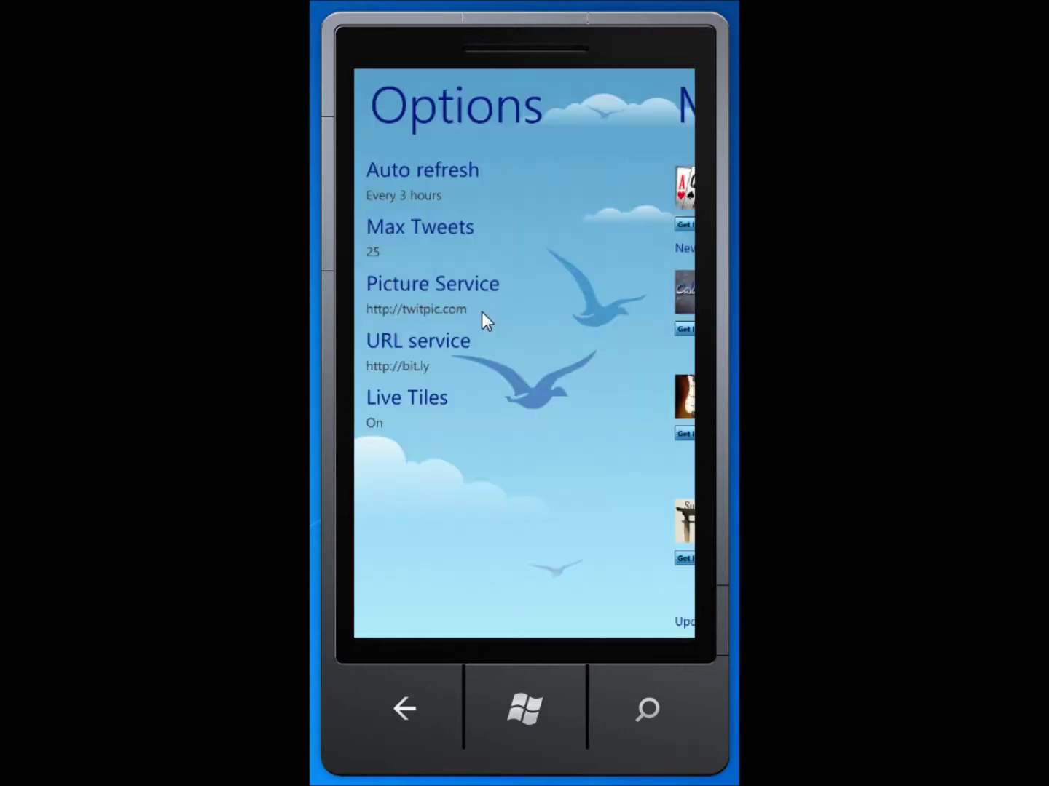
click(445, 297)
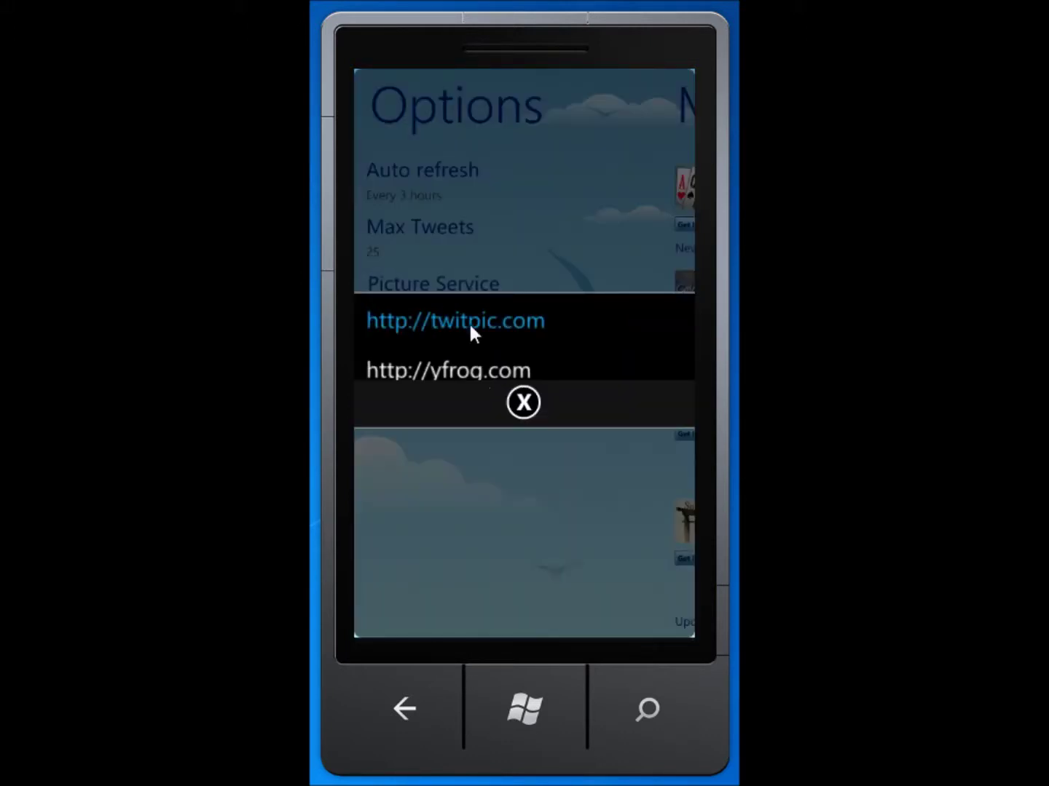
click(480, 380)
click(443, 292)
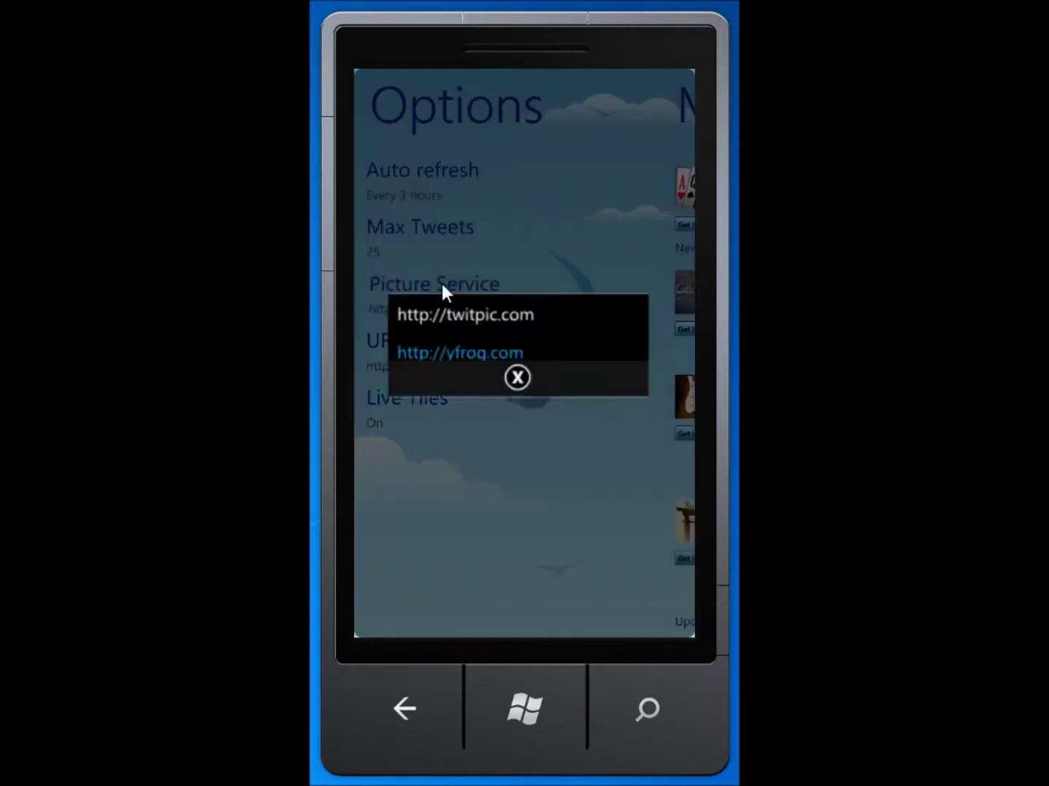
click(485, 307)
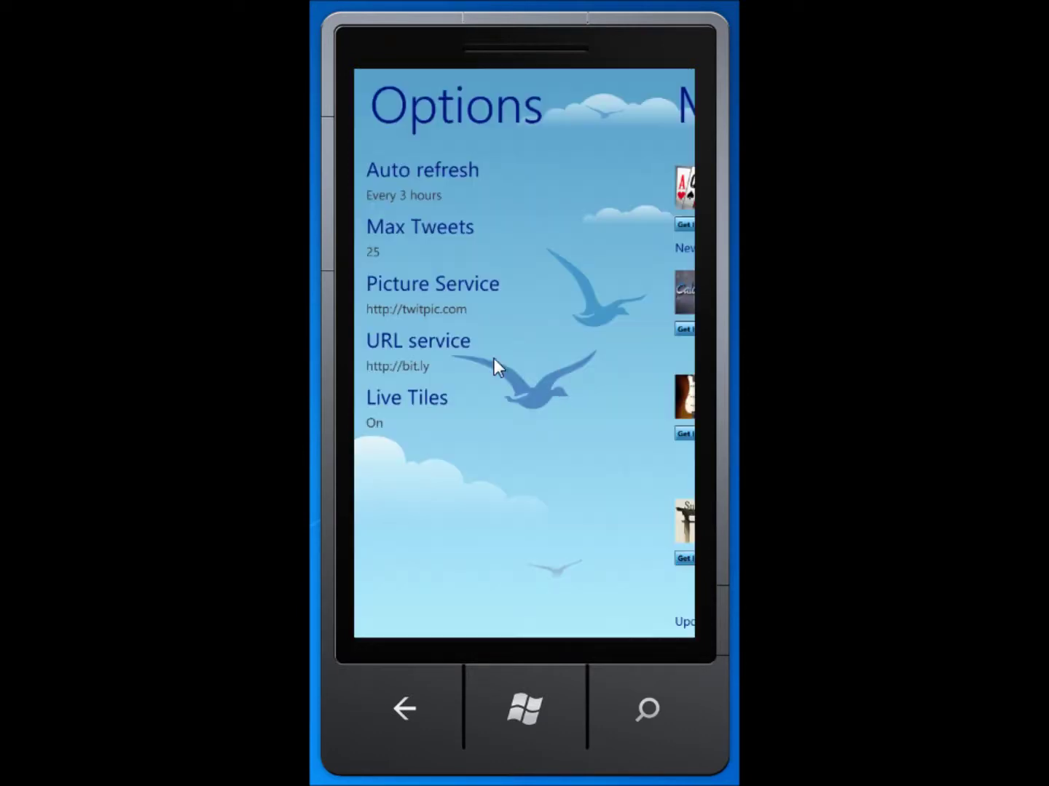
Keep URL service as bit.ly and Live Tiles turned On.
click(405, 350)
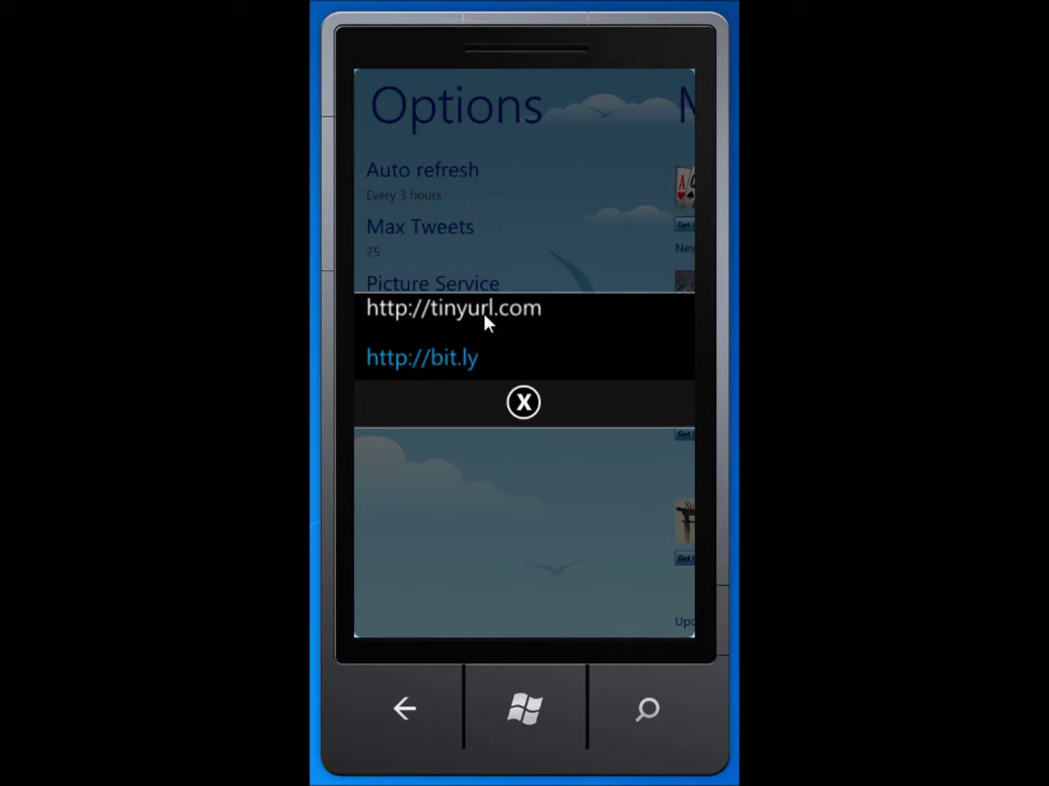
click(540, 408)
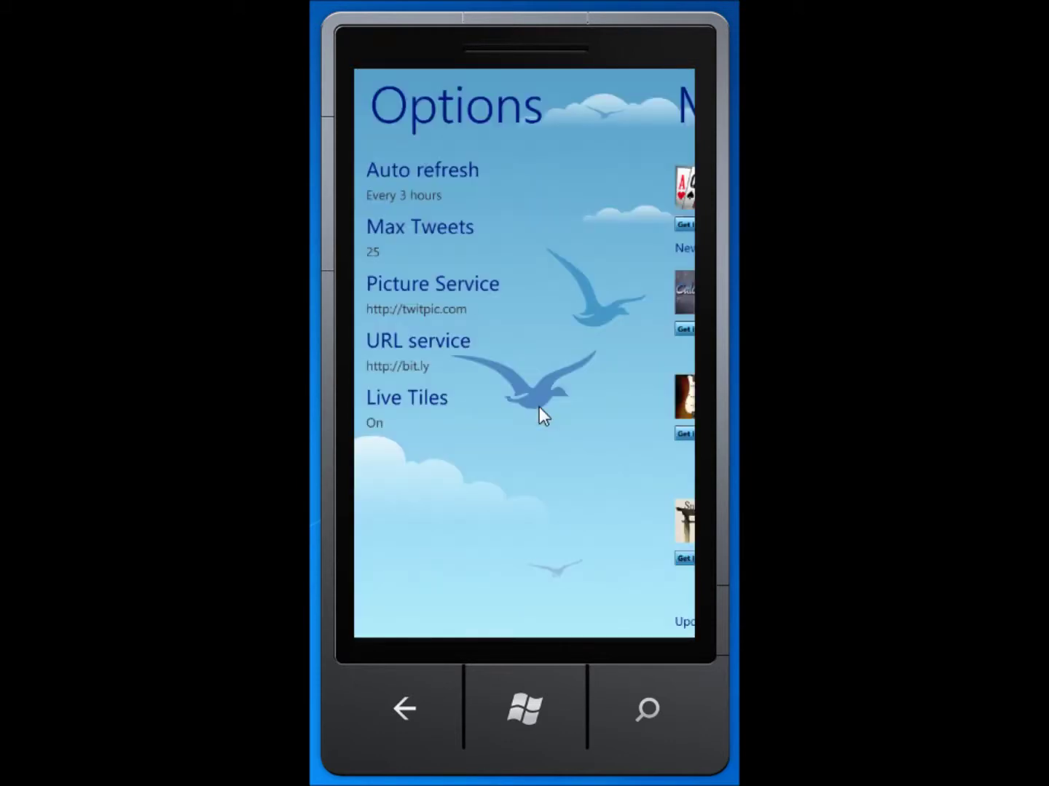
click(378, 407)
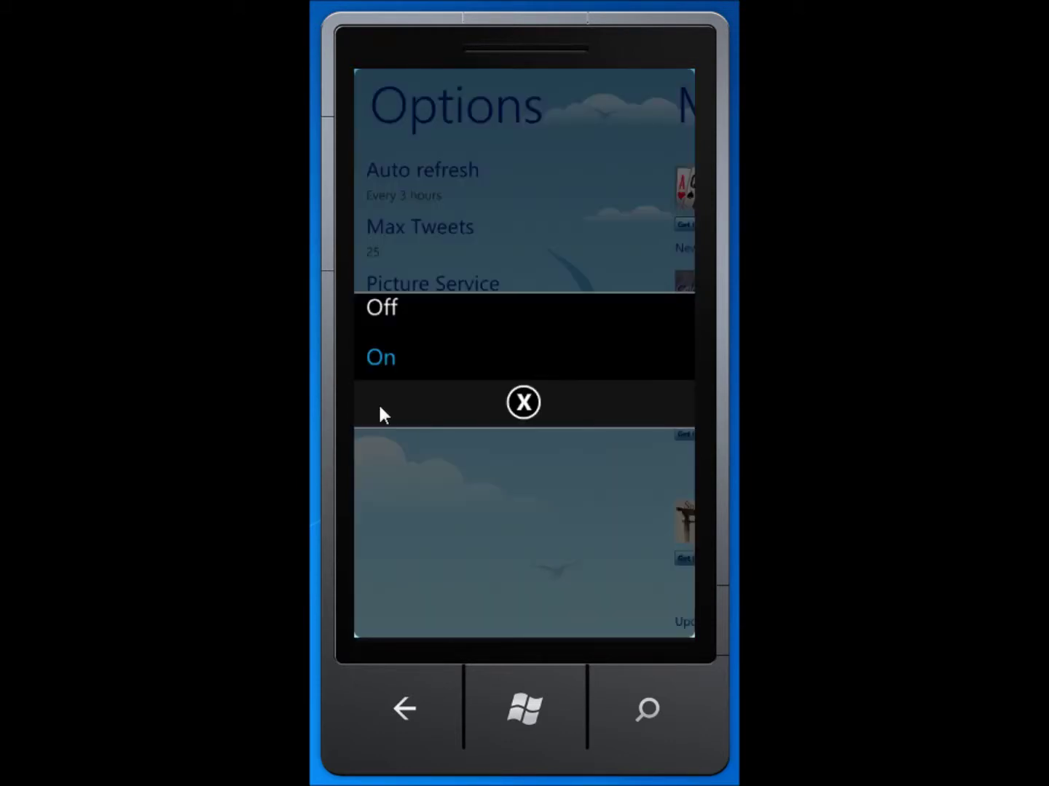
click(522, 403)
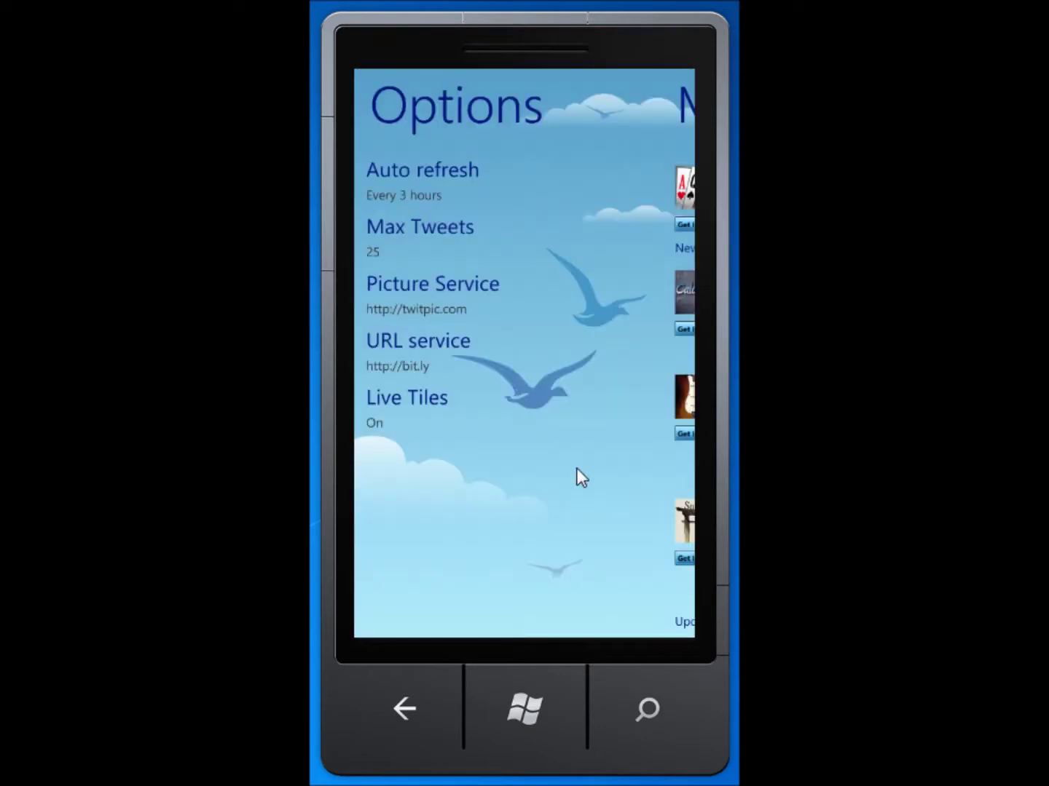
Swipe through More Apps to the About page (version 2.0.0), then return to the timeline.
drag(591, 480, 324, 471)
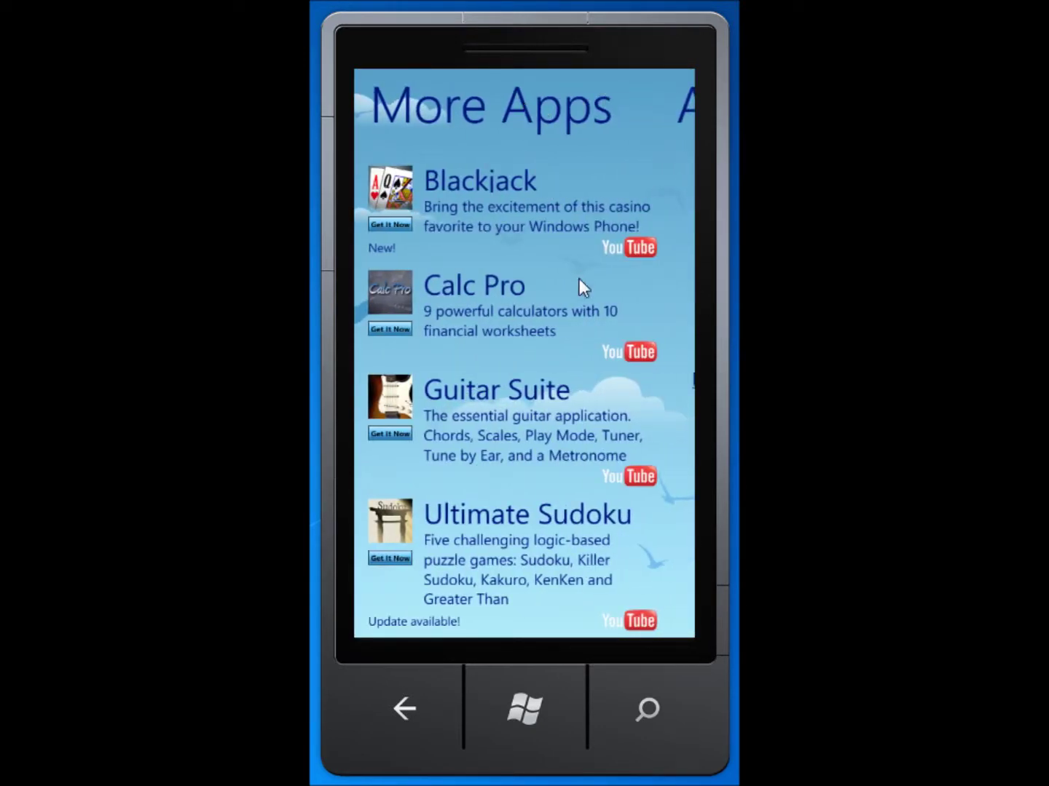
drag(562, 418, 505, 568)
mouse_move(546, 522)
mouse_down()
mouse_move(541, 175)
mouse_move(539, 542)
mouse_up()
drag(633, 406, 391, 368)
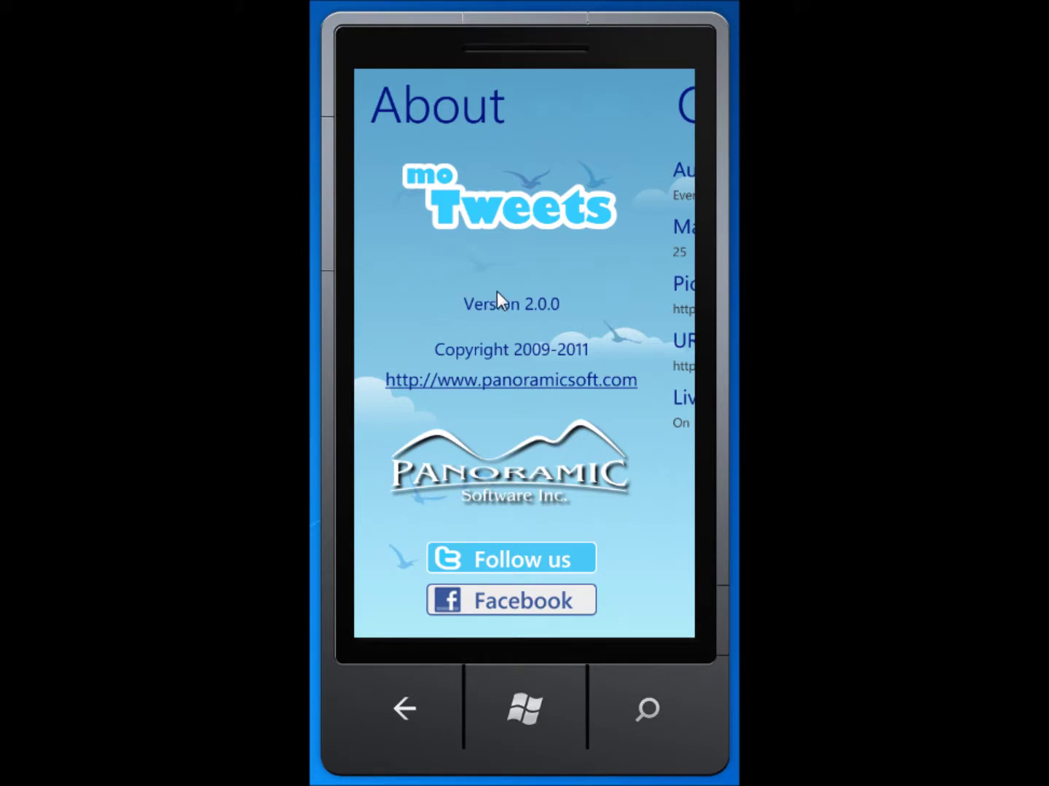
click(402, 709)
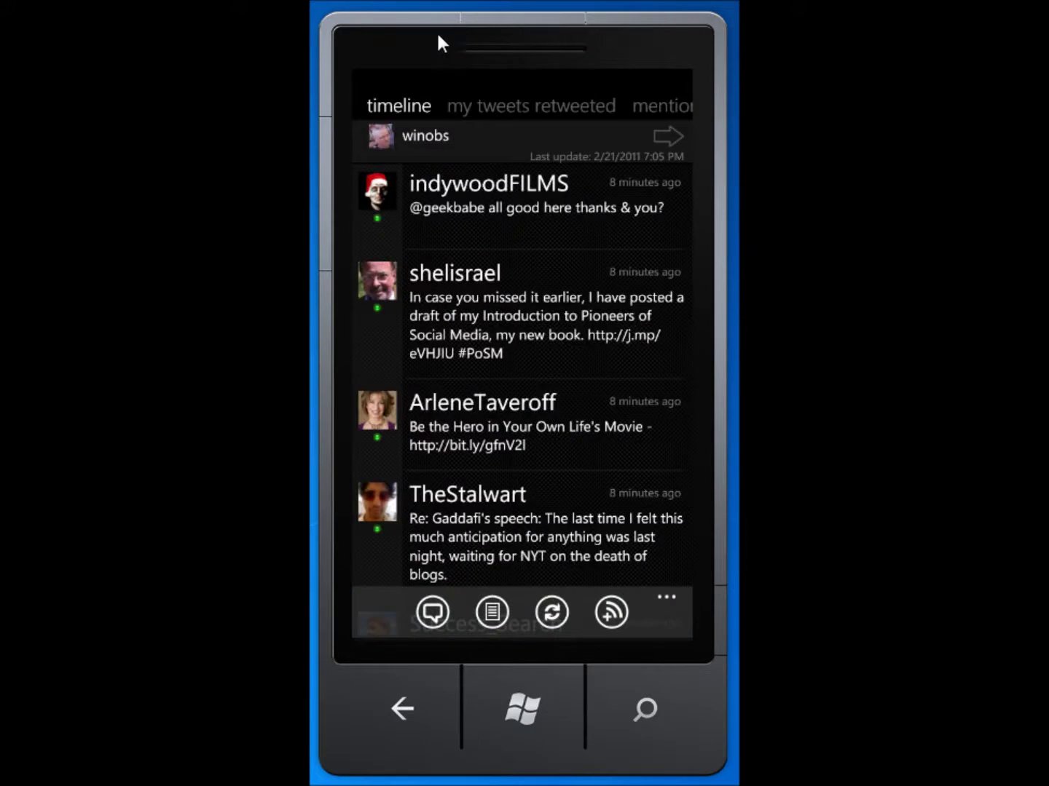
Start a reply to the top timeline tweet from its context menu.
drag(437, 44, 446, 42)
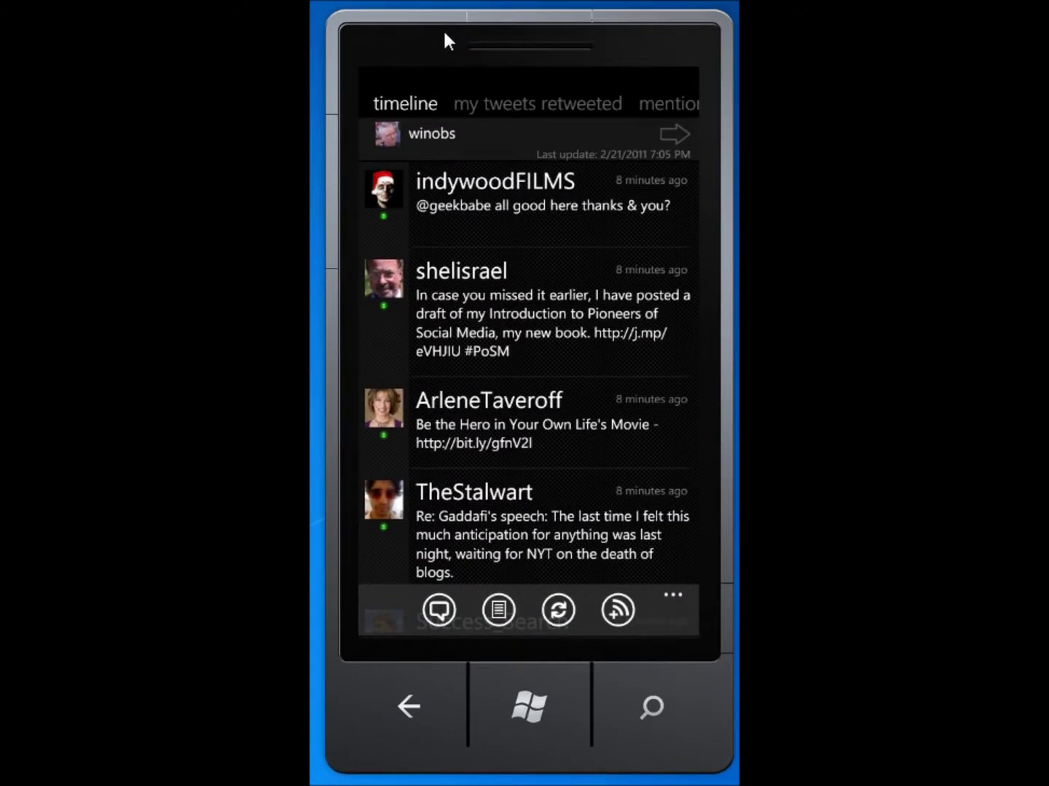
click(486, 208)
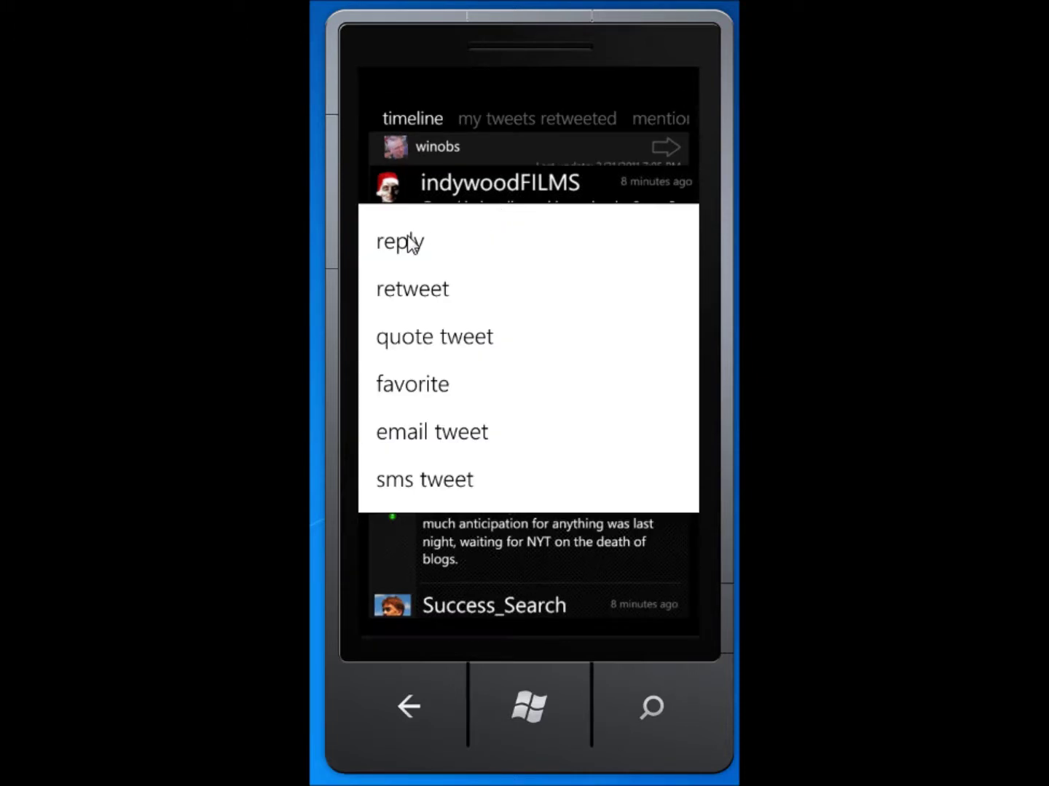
click(408, 237)
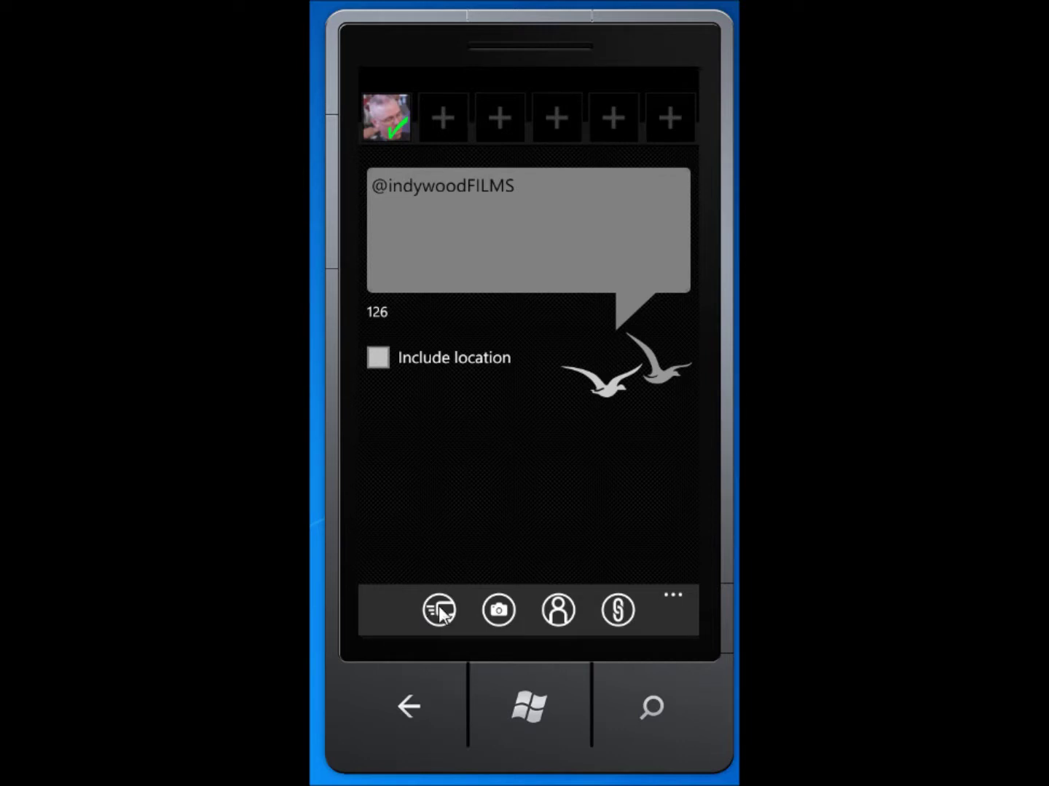
Add a second account from the contacts list as a mention in the reply.
click(501, 612)
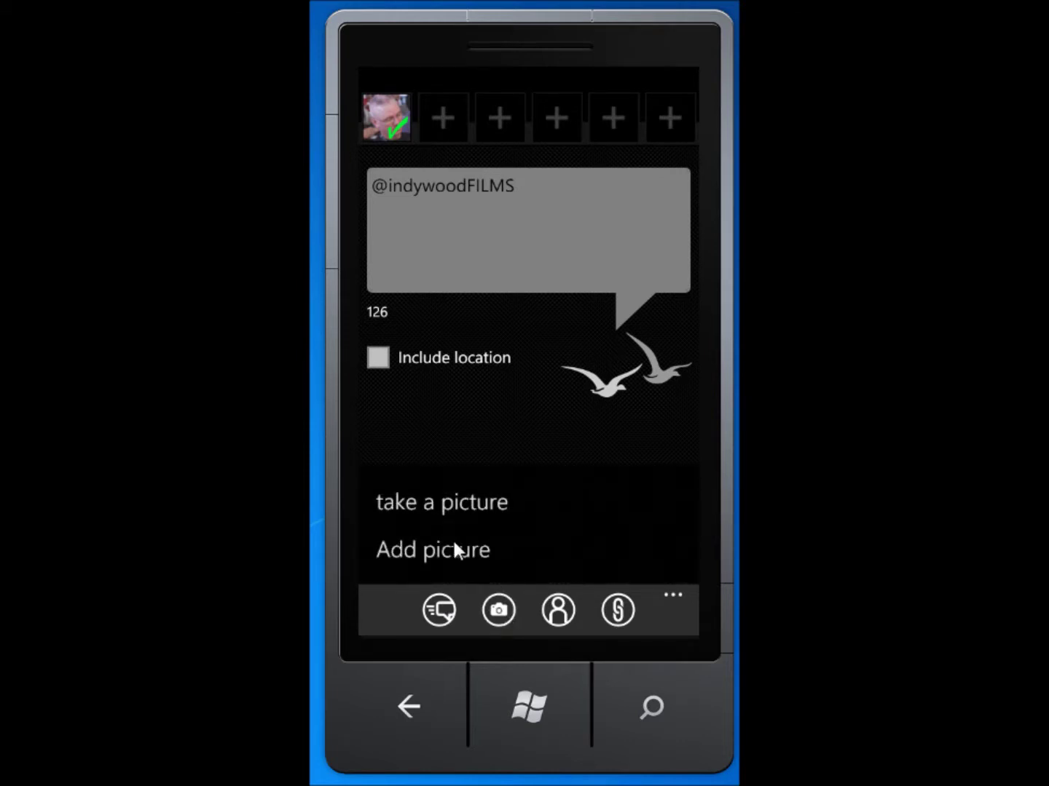
click(557, 614)
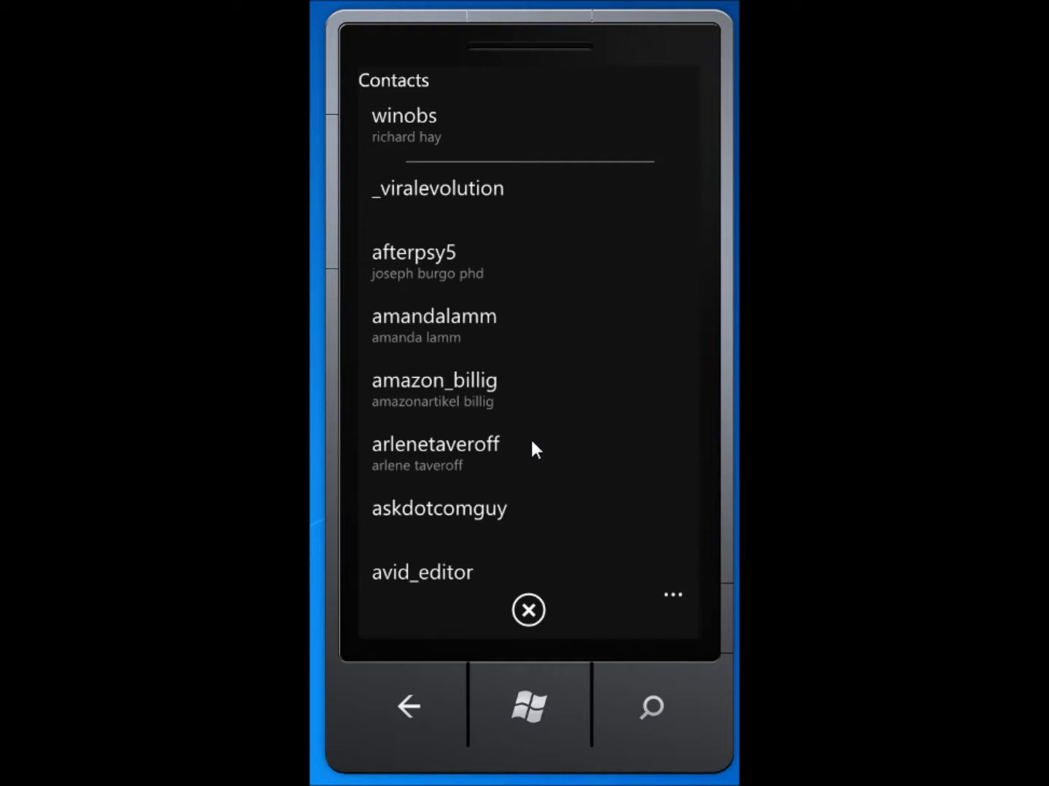
drag(534, 447, 533, 189)
drag(573, 436, 534, 220)
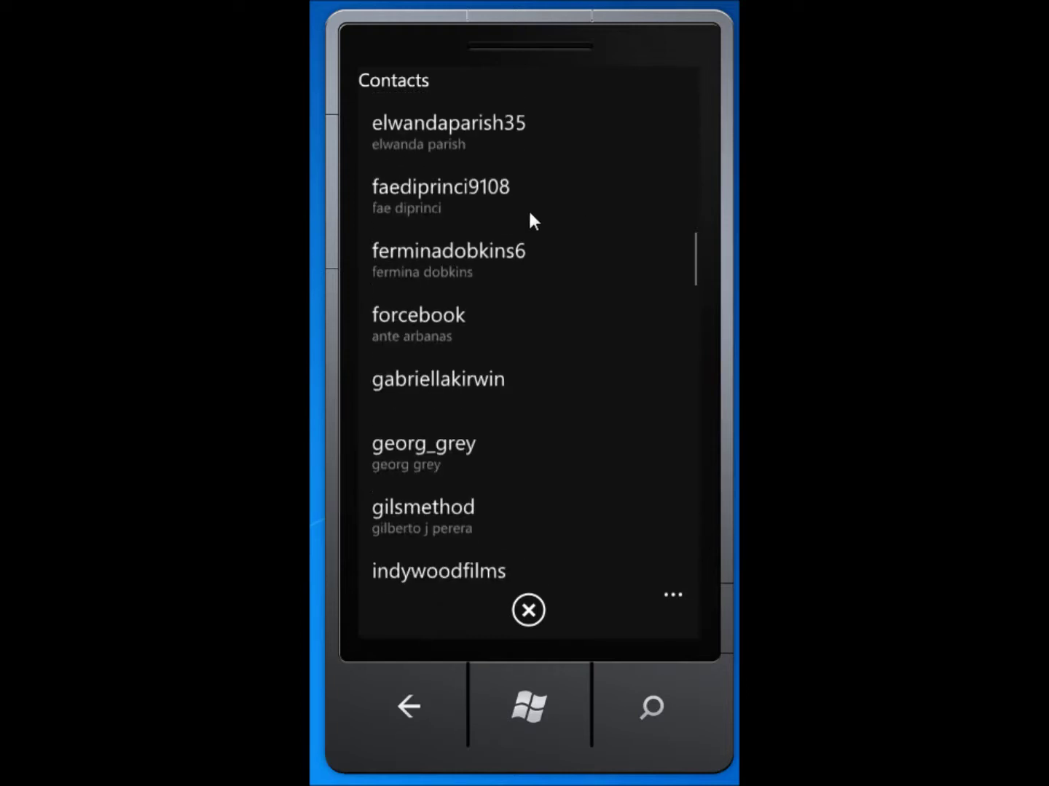
drag(604, 495, 568, 217)
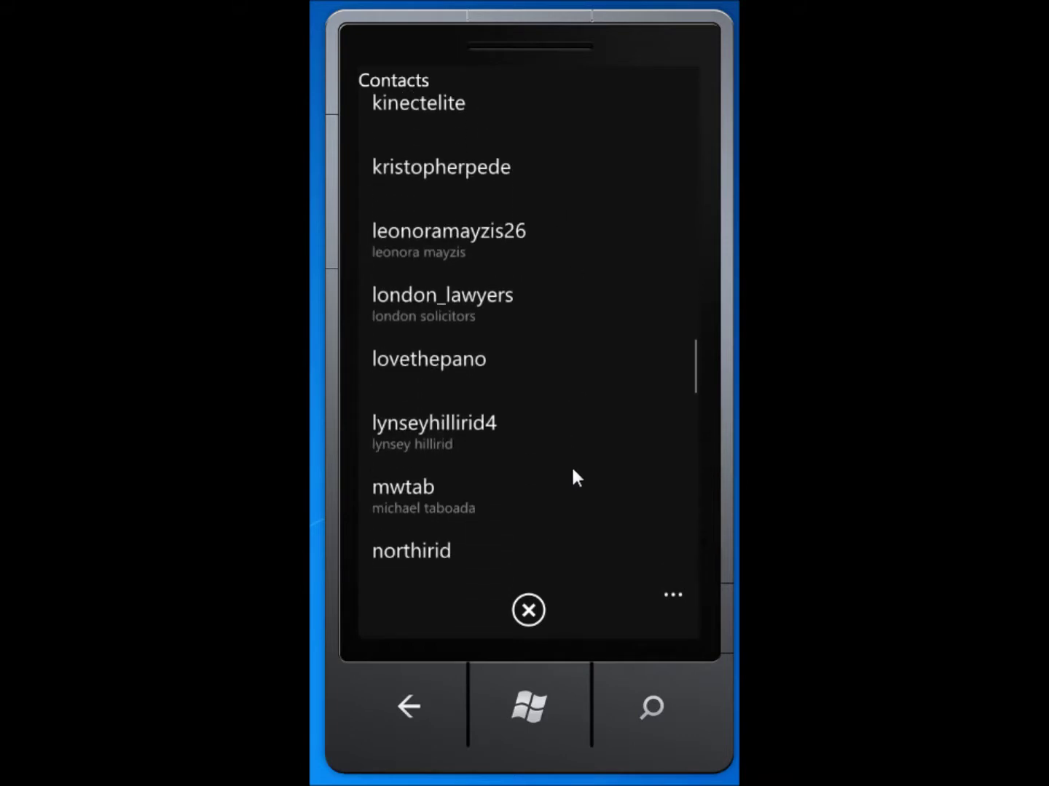
drag(573, 478, 546, 199)
drag(583, 464, 553, 204)
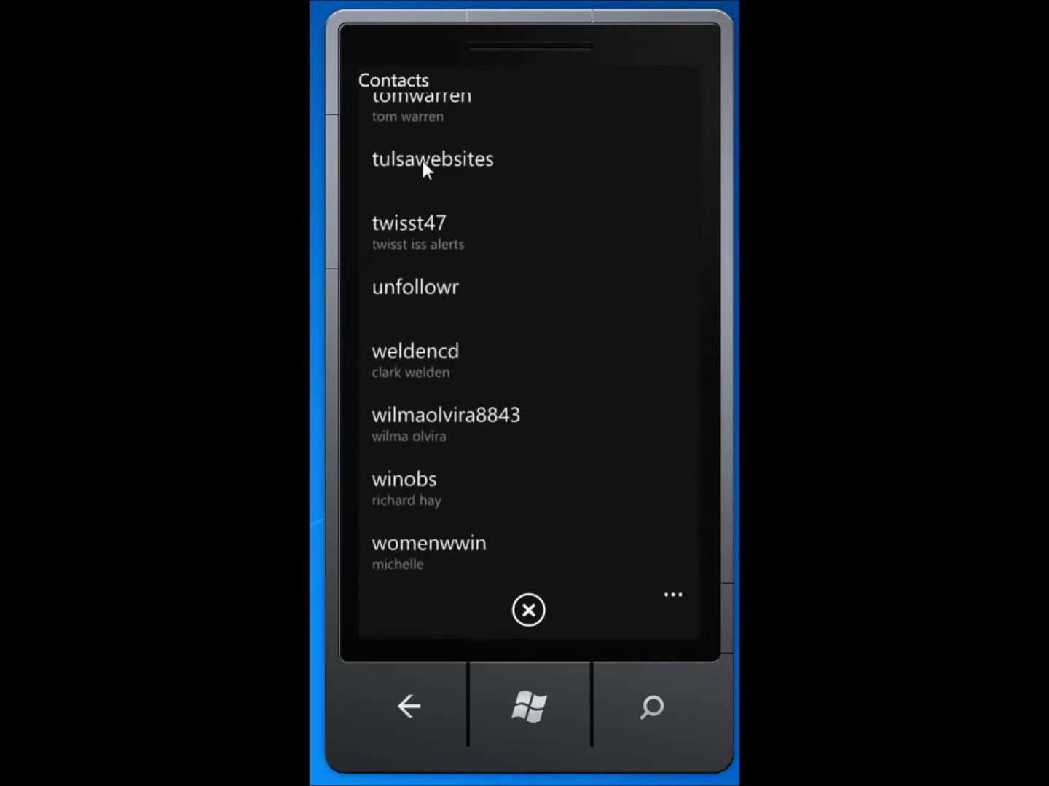
click(423, 160)
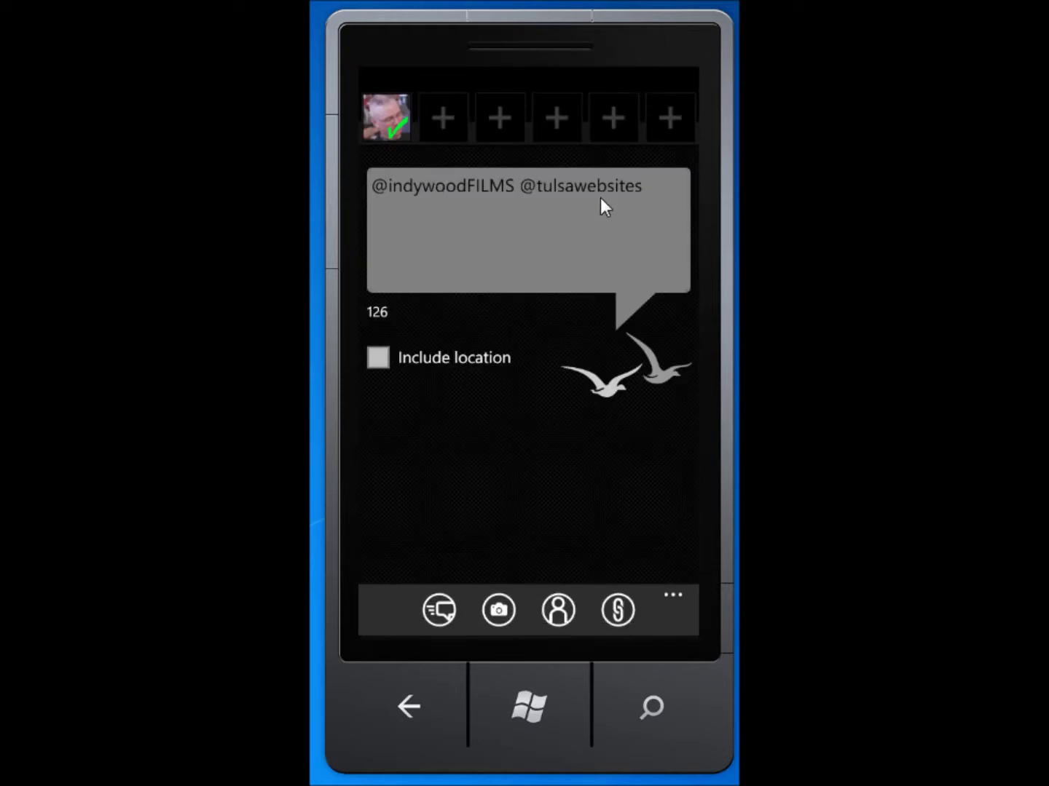
click(618, 615)
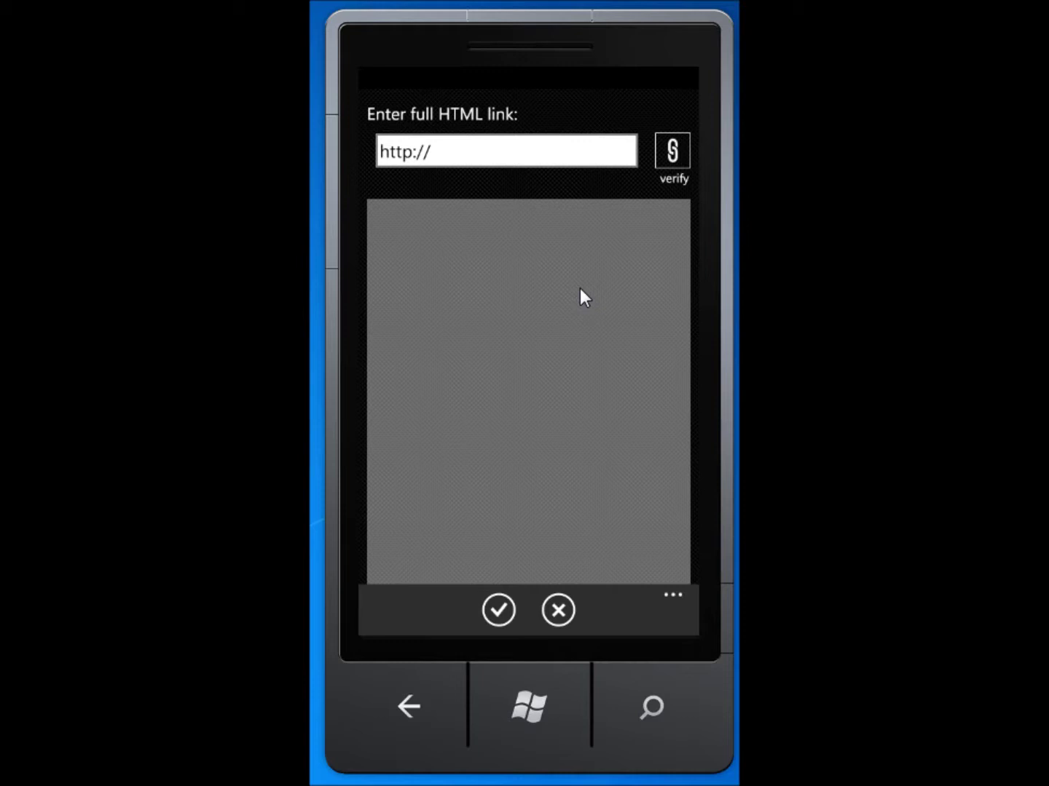
click(454, 159)
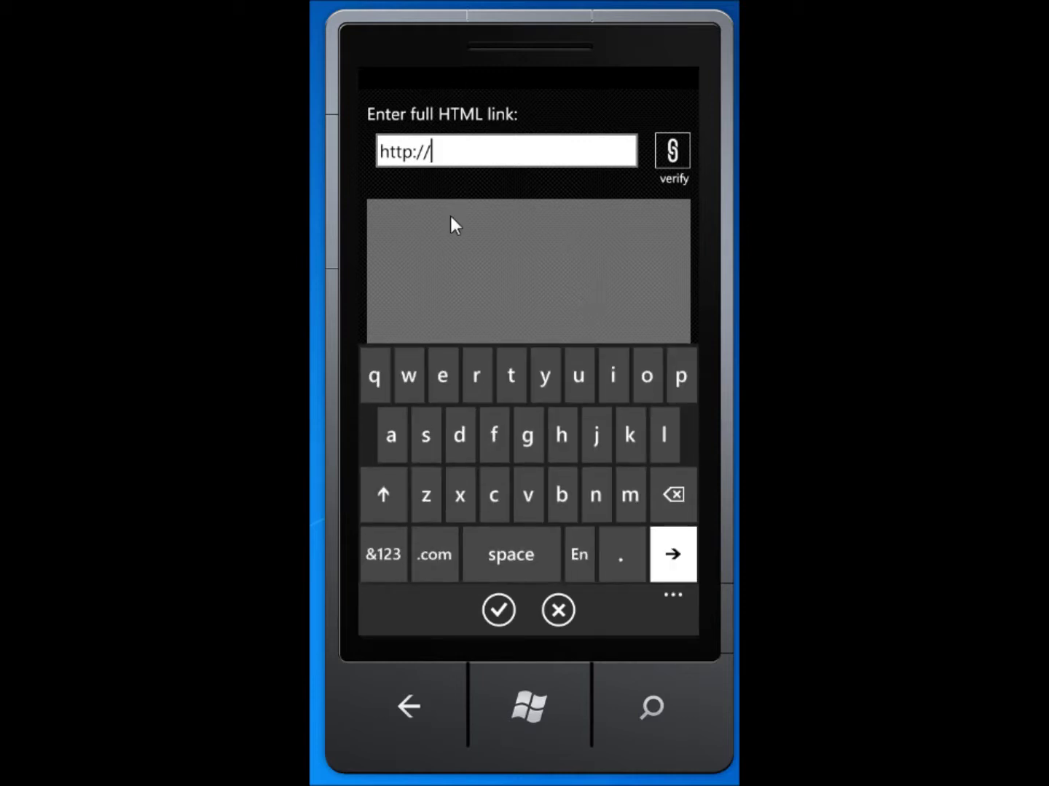
click(401, 375)
click(400, 375)
click(400, 374)
click(620, 555)
click(489, 487)
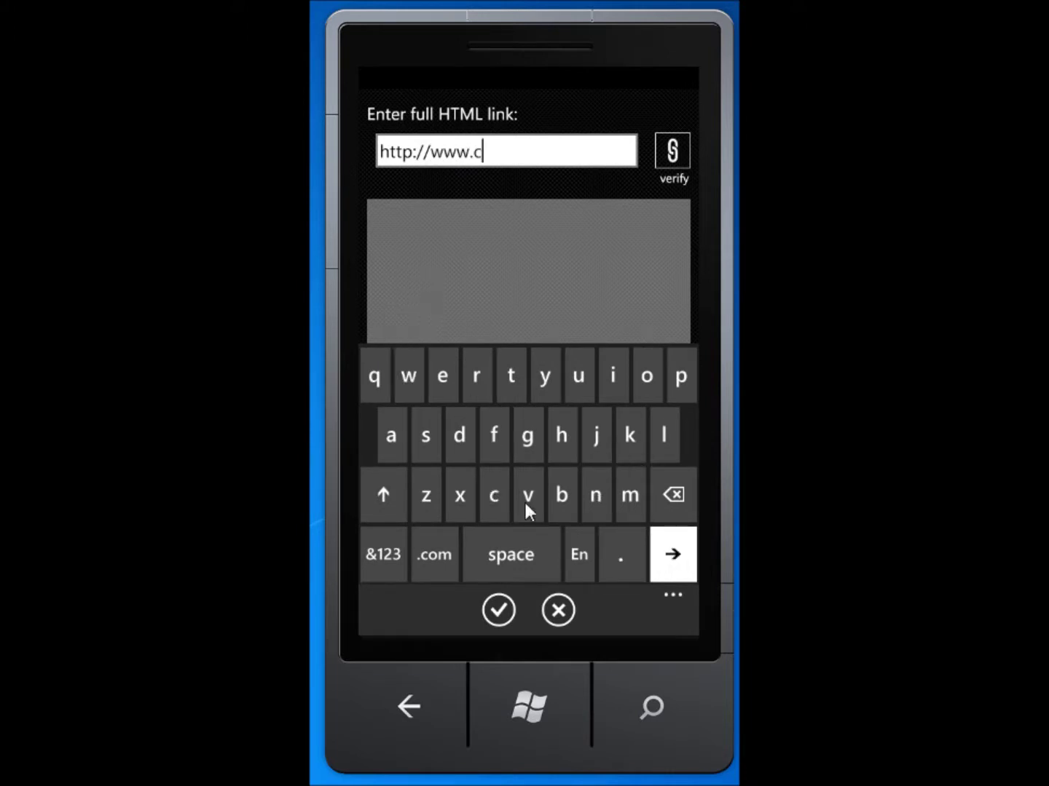
click(592, 498)
click(591, 498)
click(434, 554)
click(498, 616)
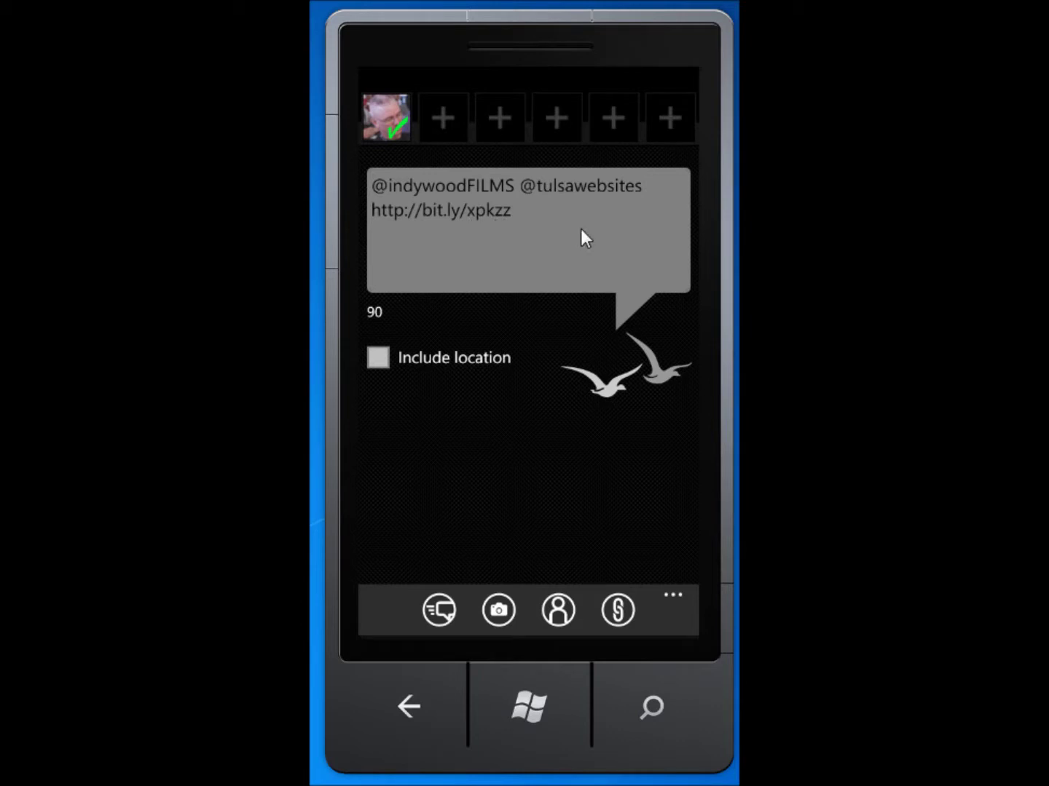
click(673, 596)
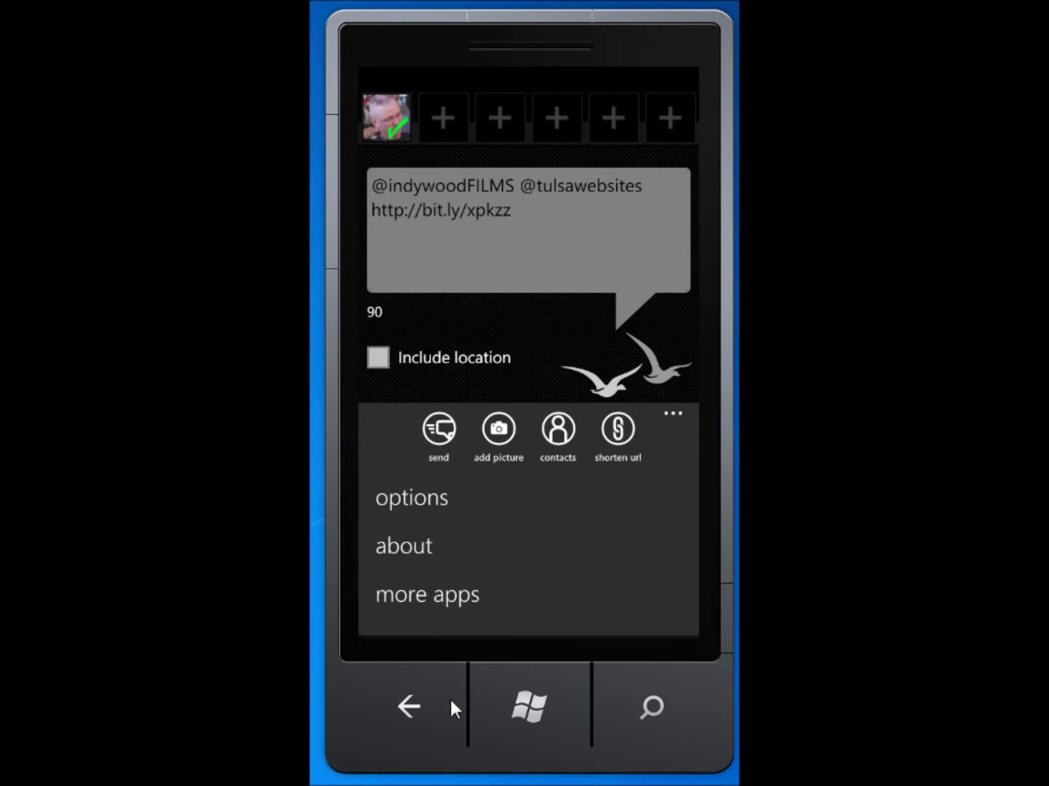
click(570, 318)
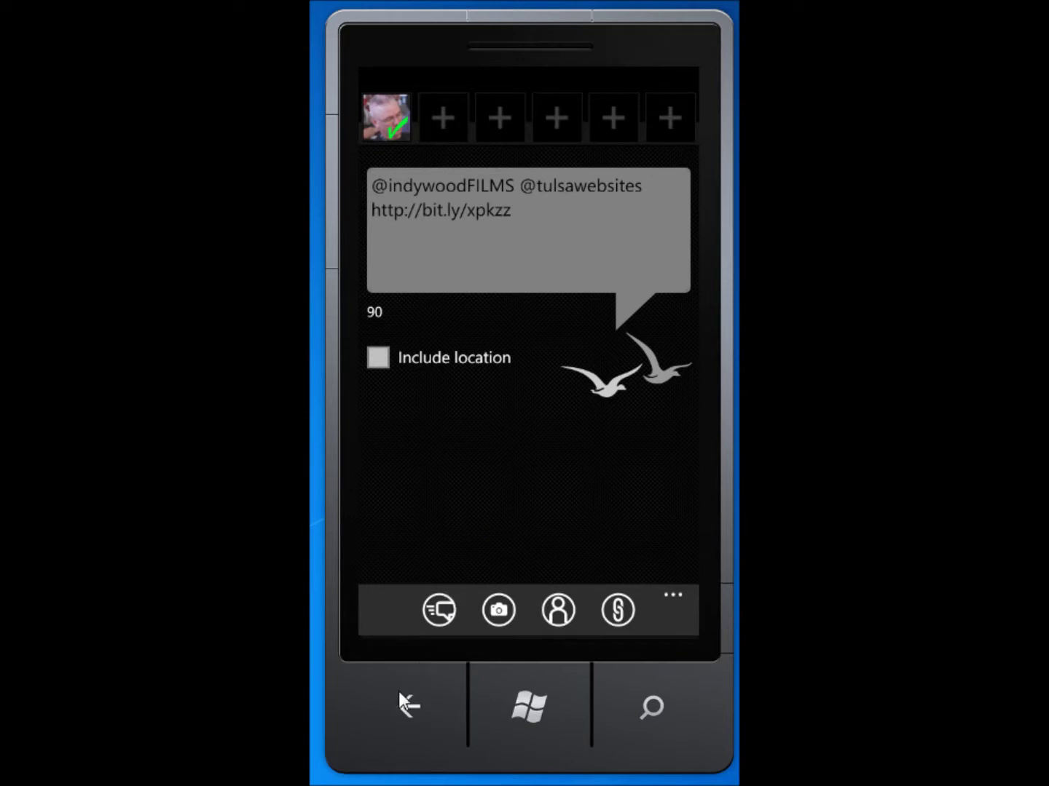
Discard the reply, open and abandon a blank new tweet, then view a tweet's actions.
click(406, 708)
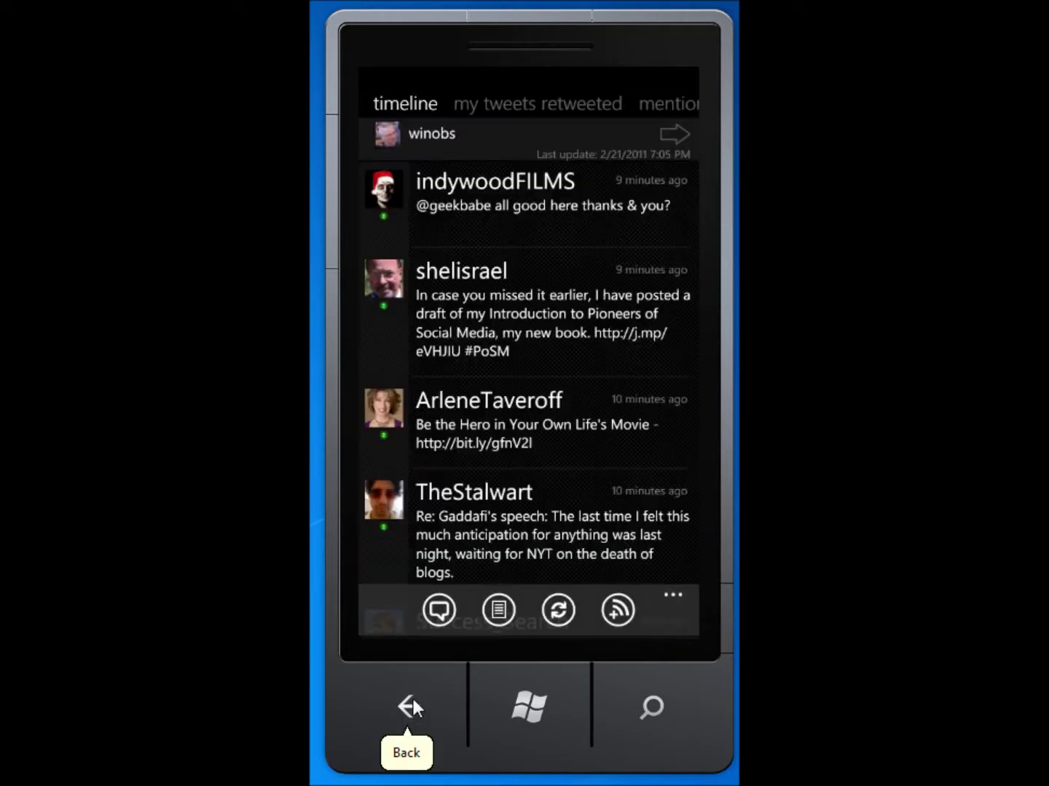
click(439, 610)
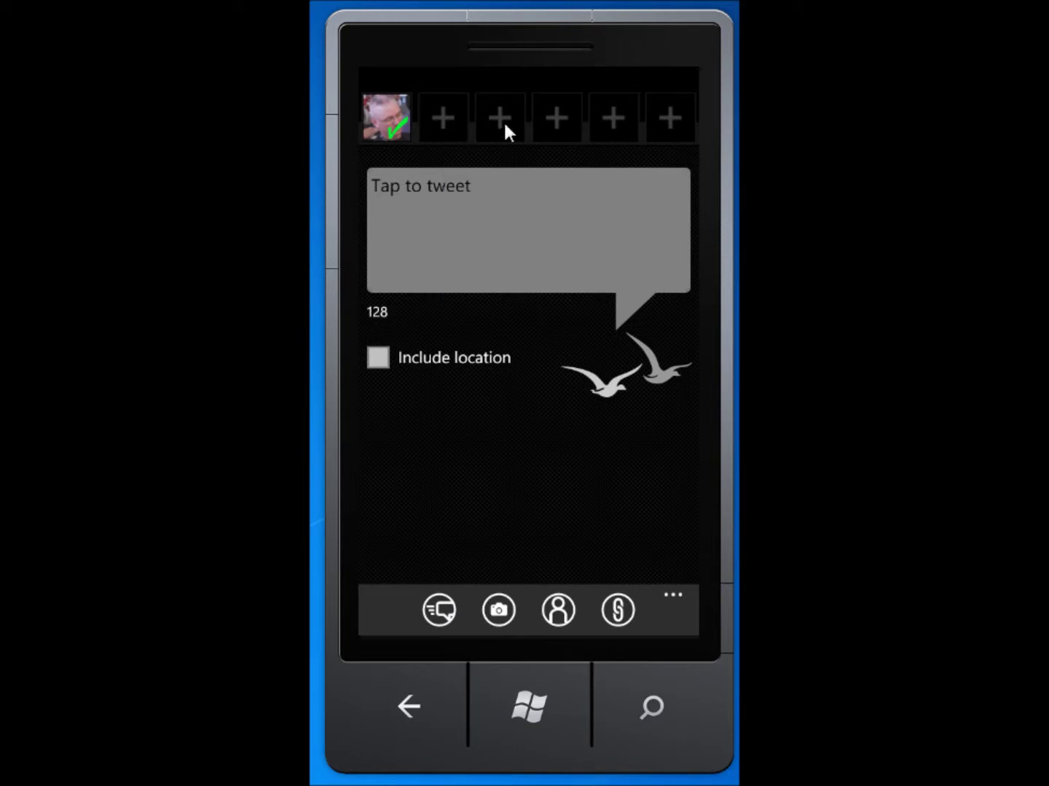
click(444, 259)
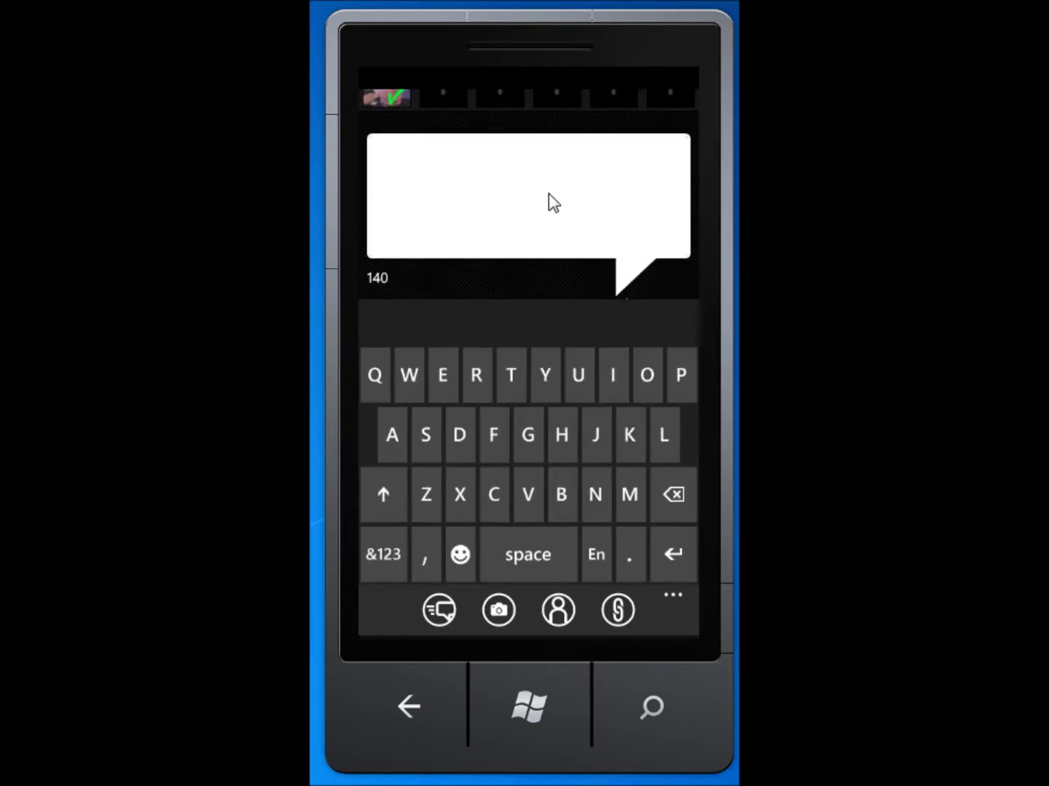
click(519, 283)
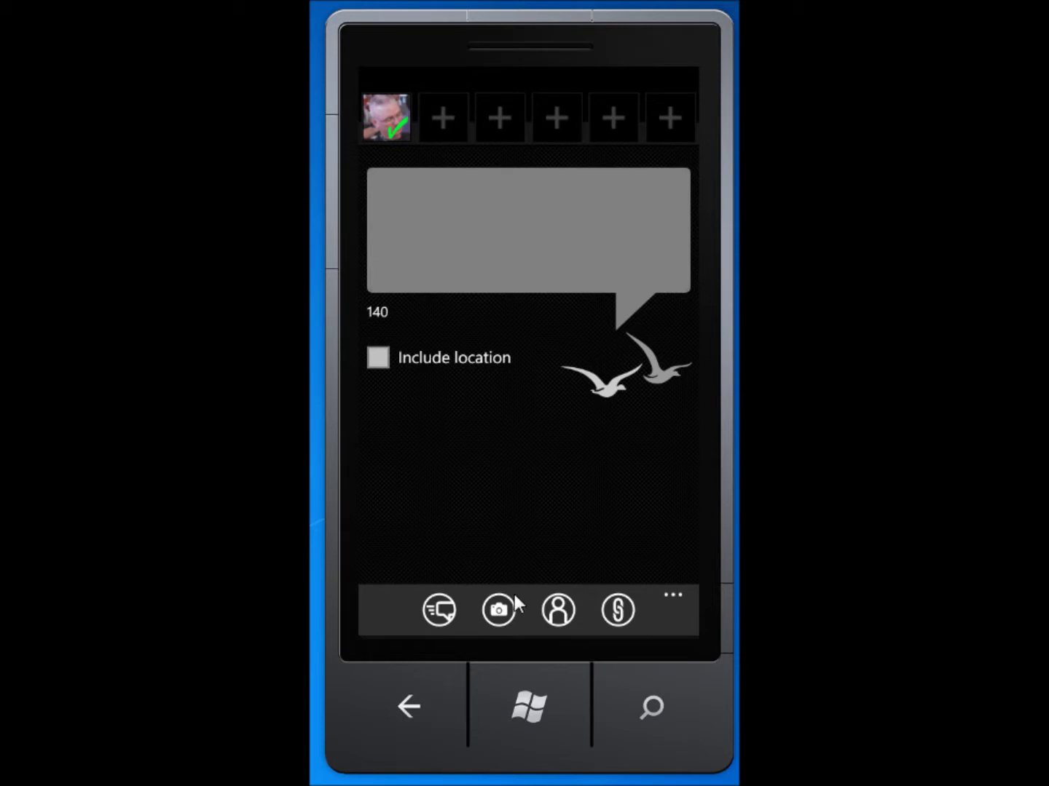
click(409, 704)
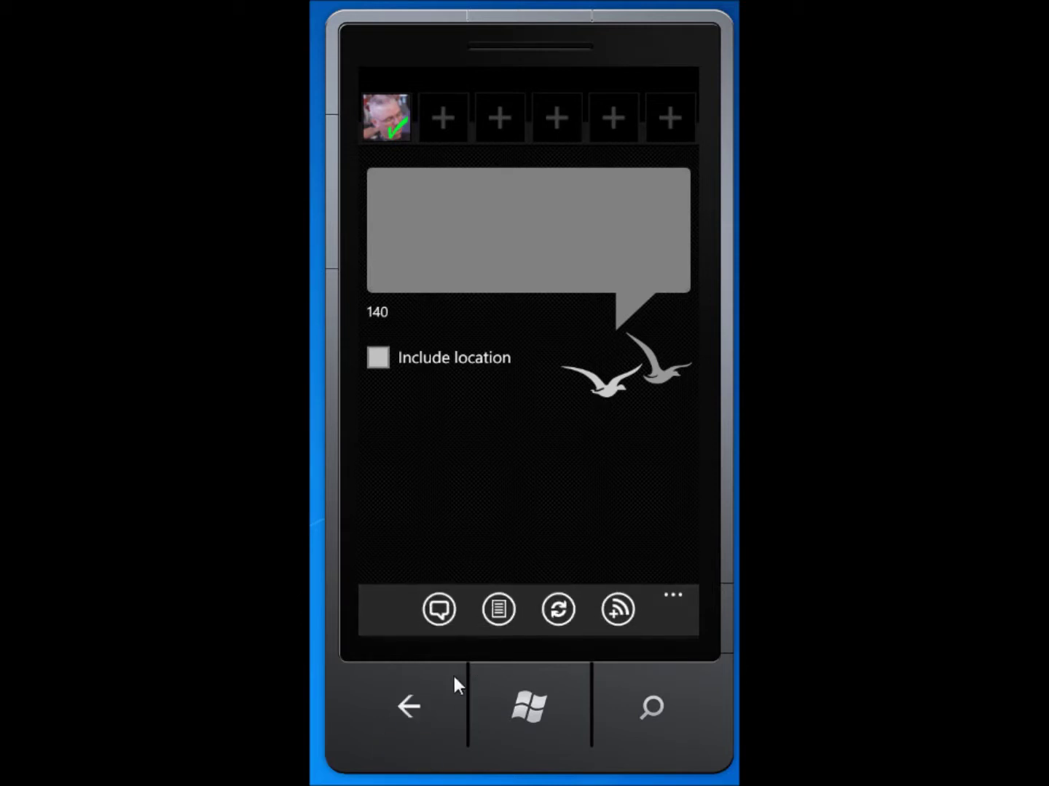
click(503, 520)
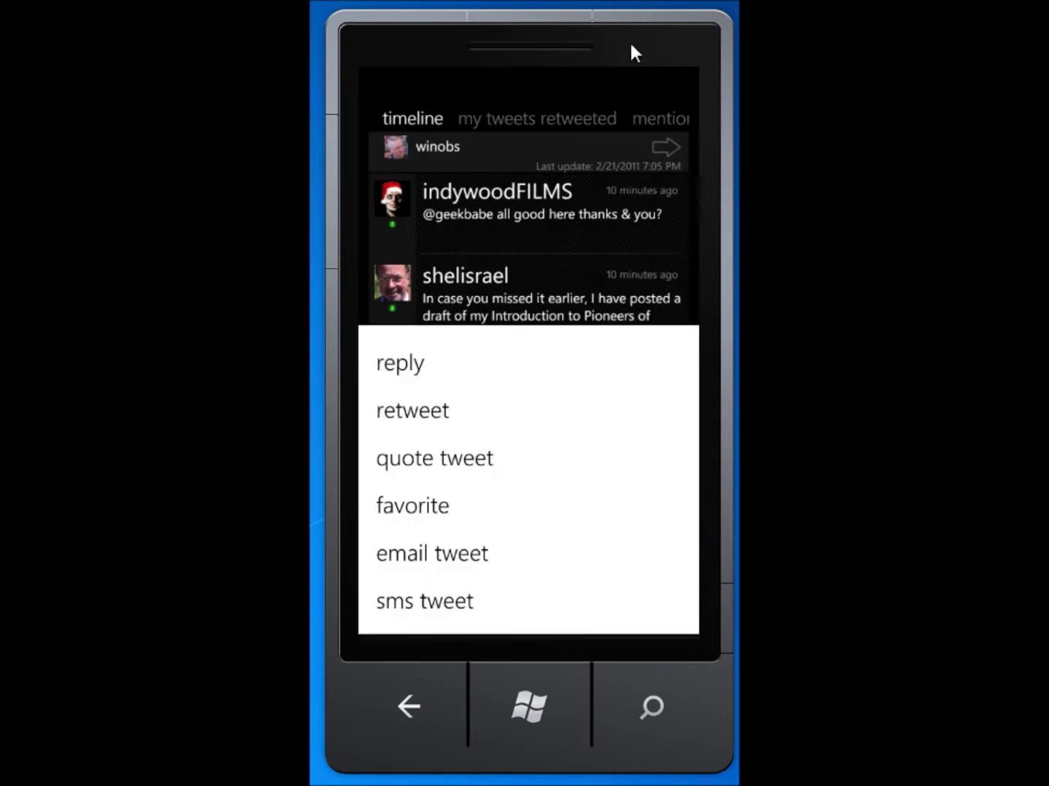
click(557, 261)
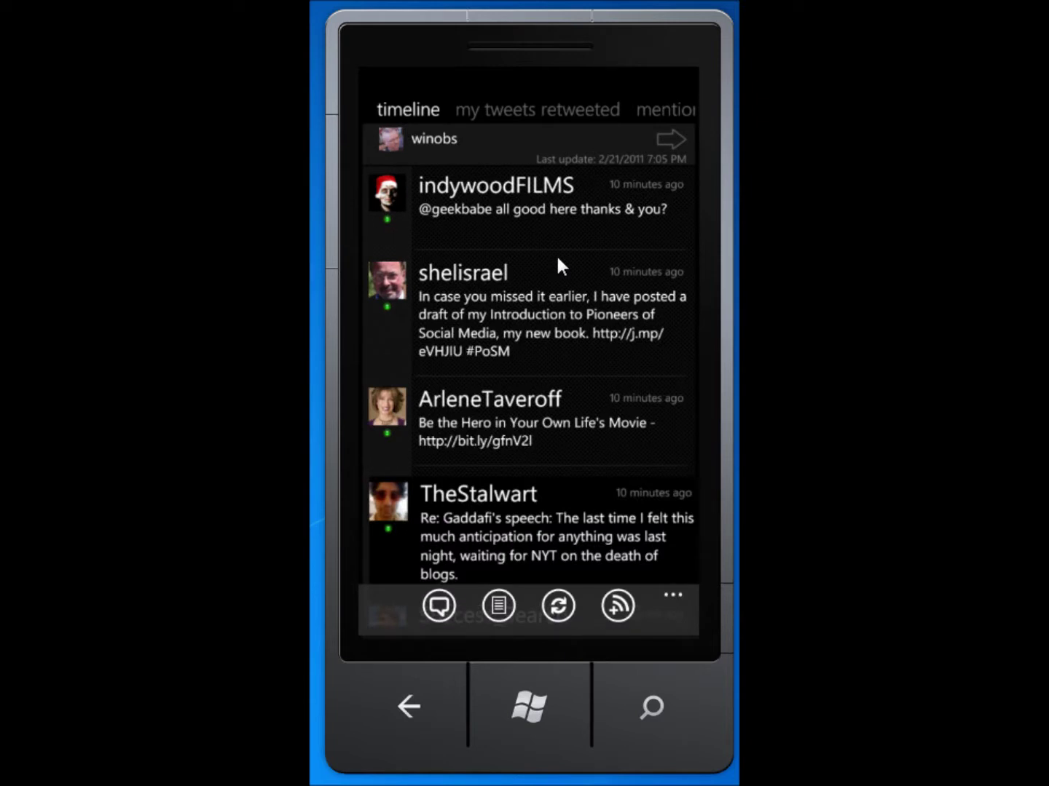
Open a Canadian tweeter's profile and view their location on the Bing map.
click(383, 409)
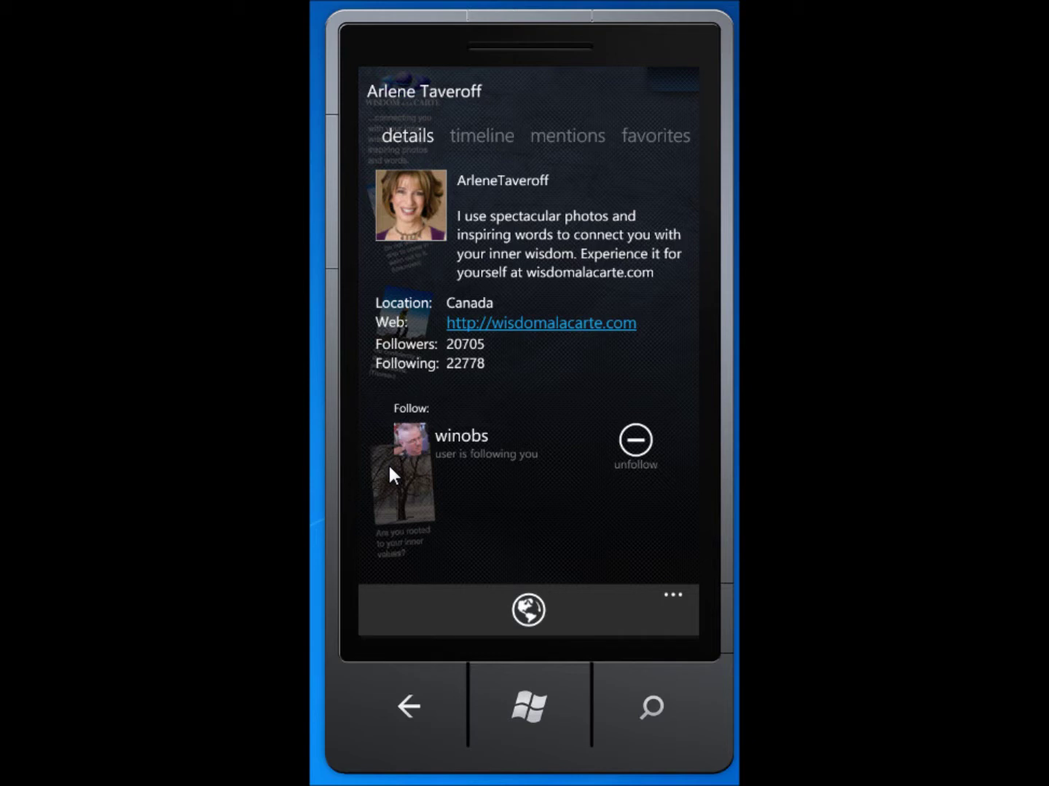
click(534, 609)
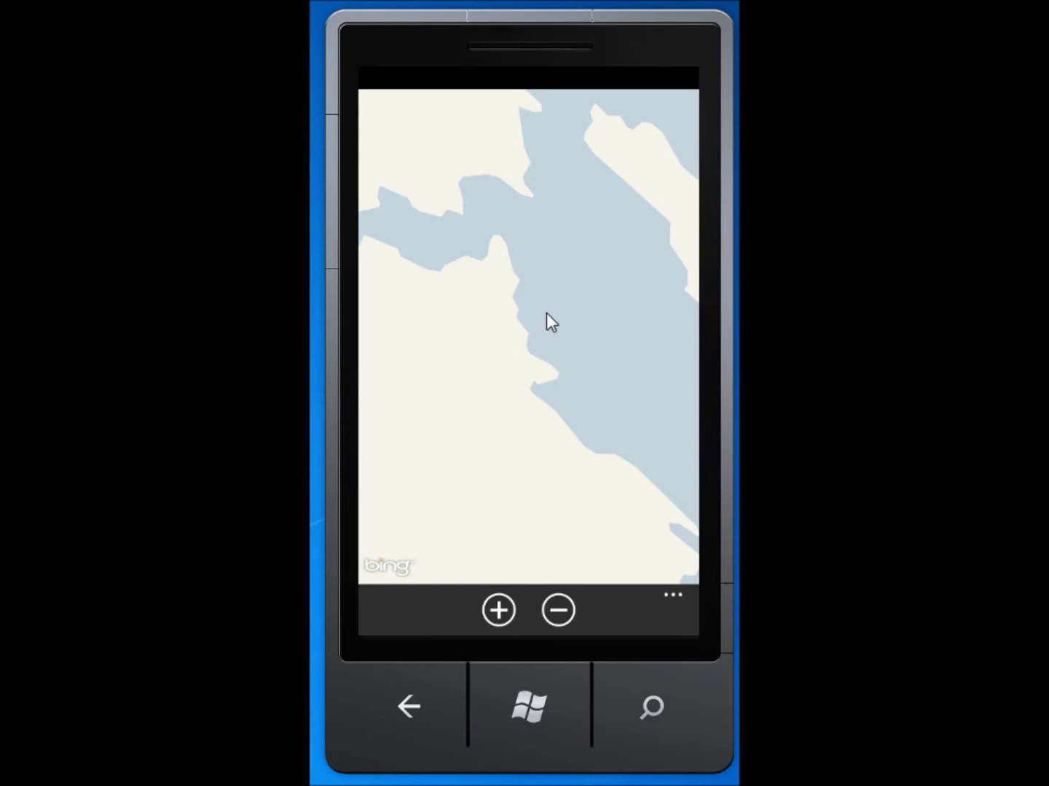
click(413, 700)
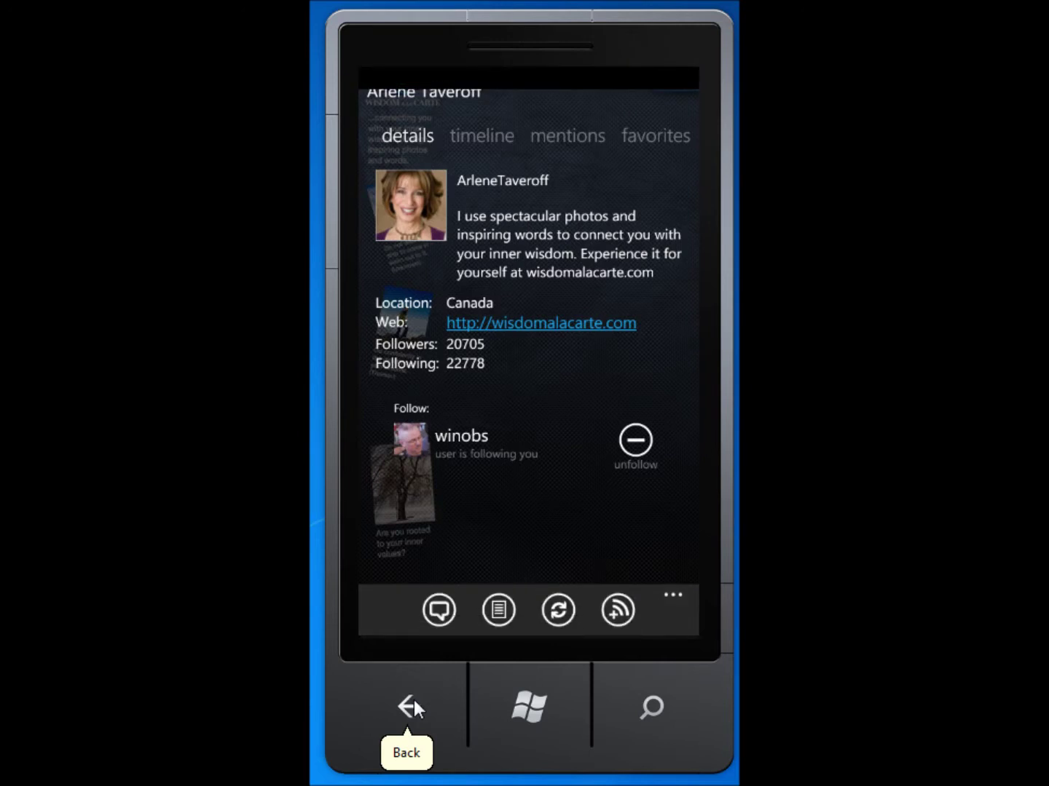
Exit MoTweets to the phone's Start screen.
click(414, 700)
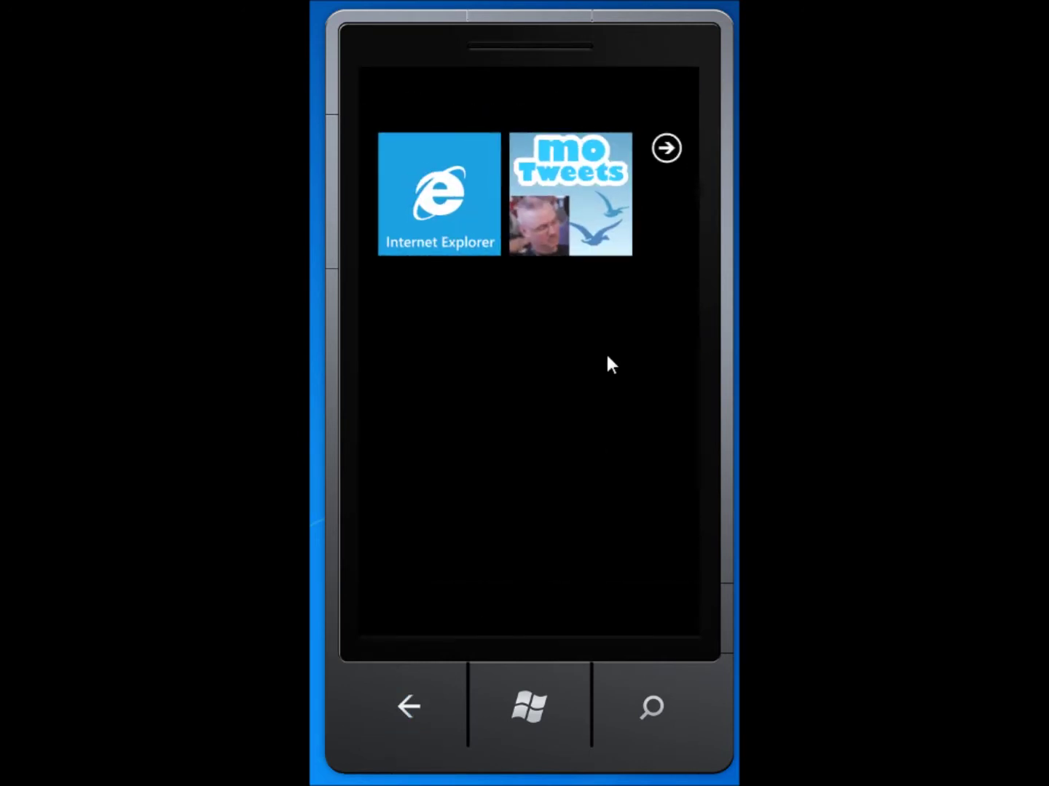